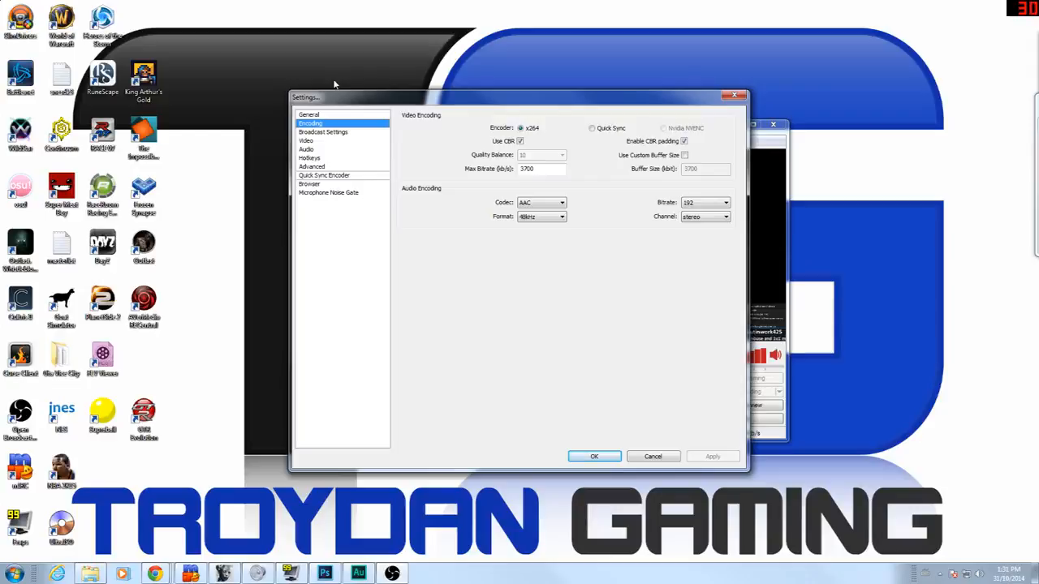
# Step: Set Max Bitrate to 3700, keep Audio Bitrate at 192, and save the changes when leaving for Broadcast Settings
pyautogui.moveTo(537, 169); pyautogui.dragTo(425, 165)
pyautogui.write('3900')
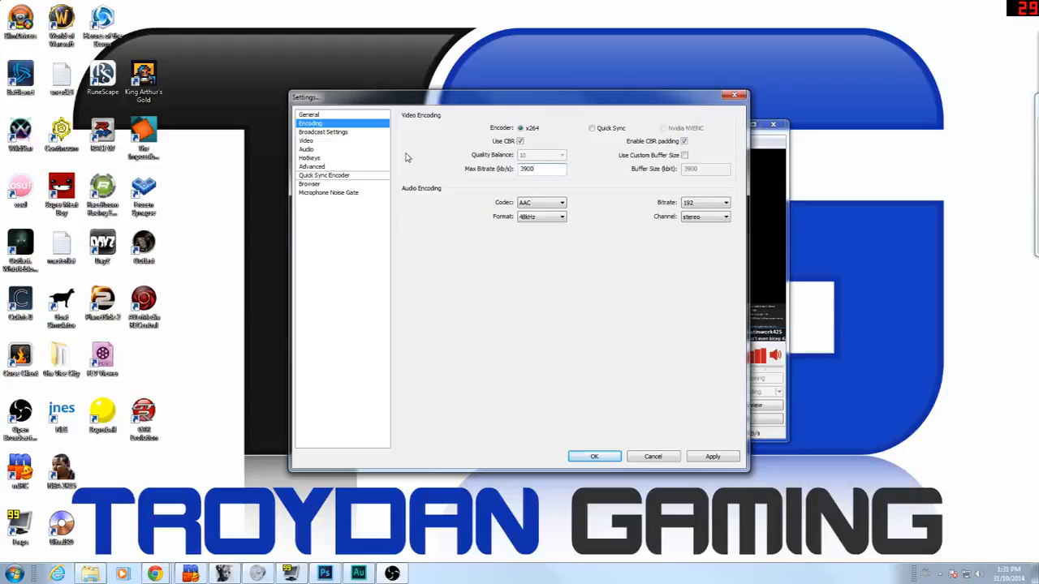
pyautogui.press('BackSpace')
pyautogui.press('BackSpace')
pyautogui.press('BackSpace')
pyautogui.write('700')
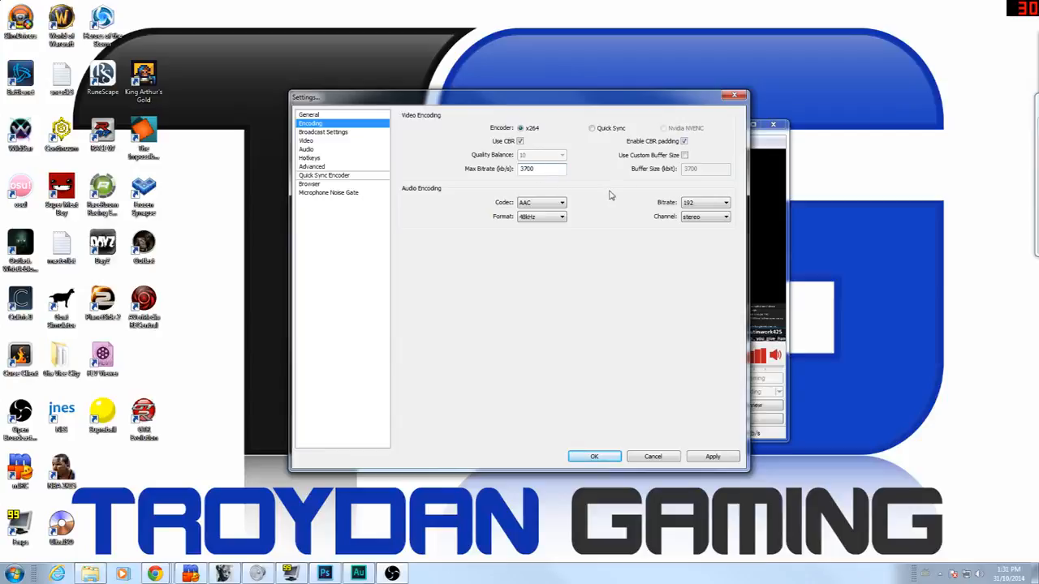
pyautogui.click(705, 207)
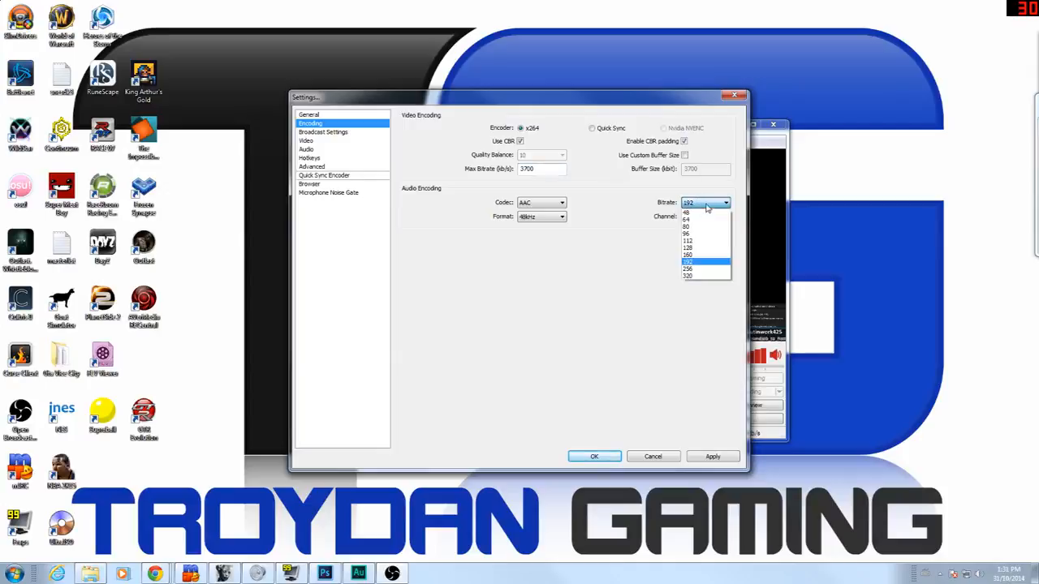
pyautogui.click(604, 220)
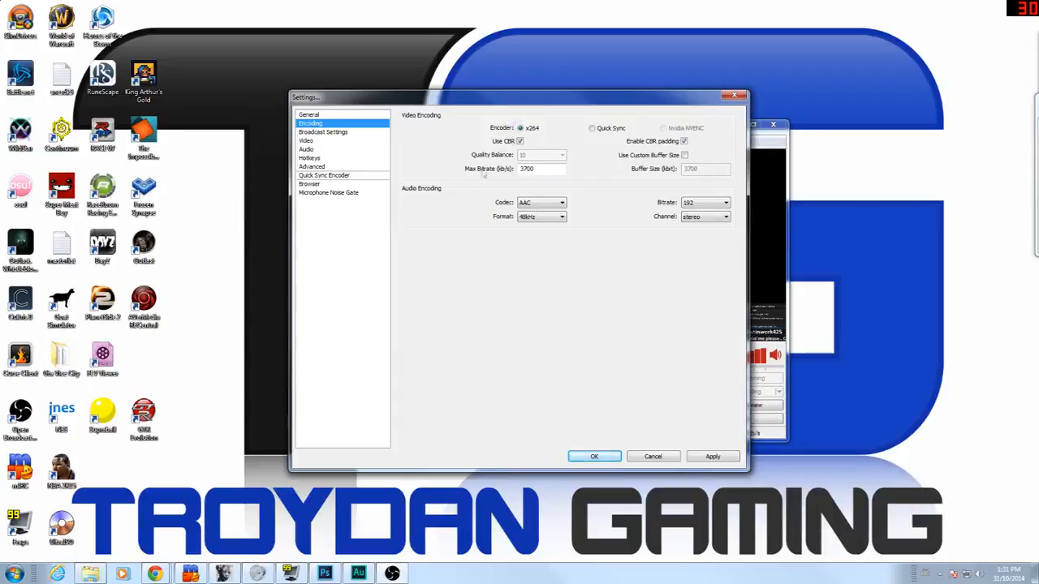
pyautogui.click(364, 133)
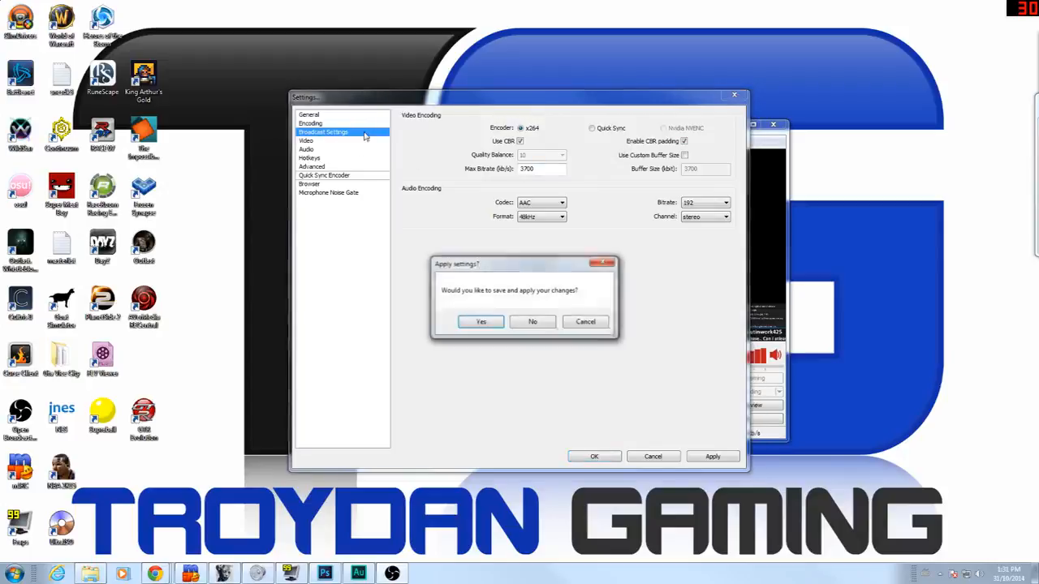
pyautogui.click(471, 321)
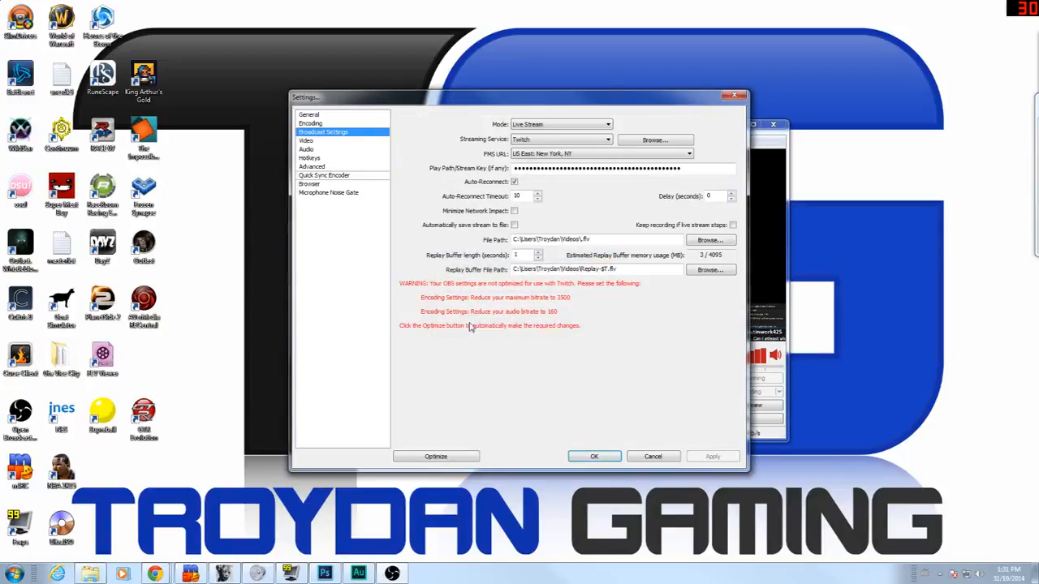
# Step: On the Video page, enter a custom 1280x720 base resolution at 60 FPS
pyautogui.click(335, 143)
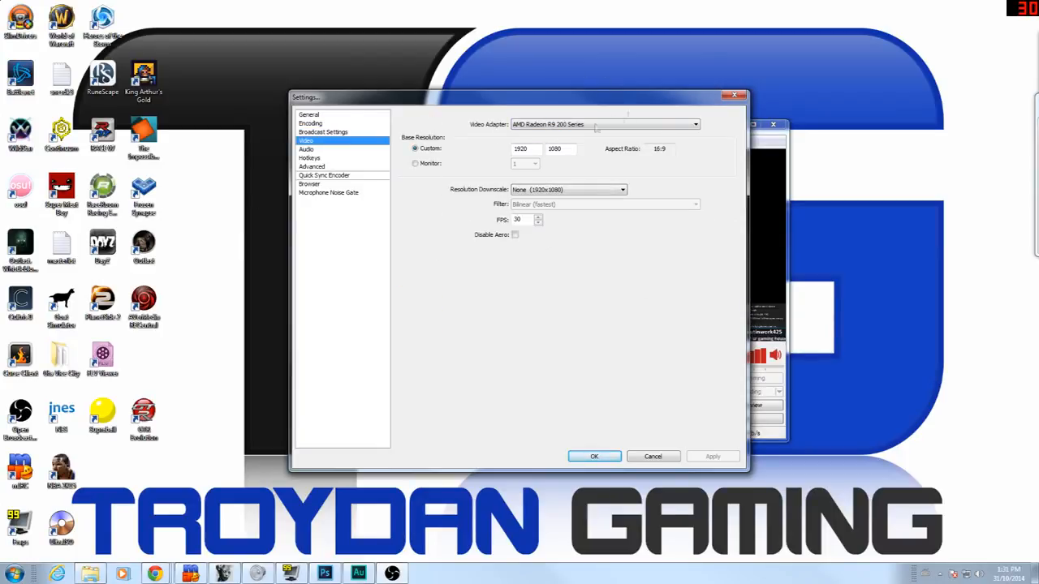
pyautogui.moveTo(539, 148); pyautogui.dragTo(495, 142)
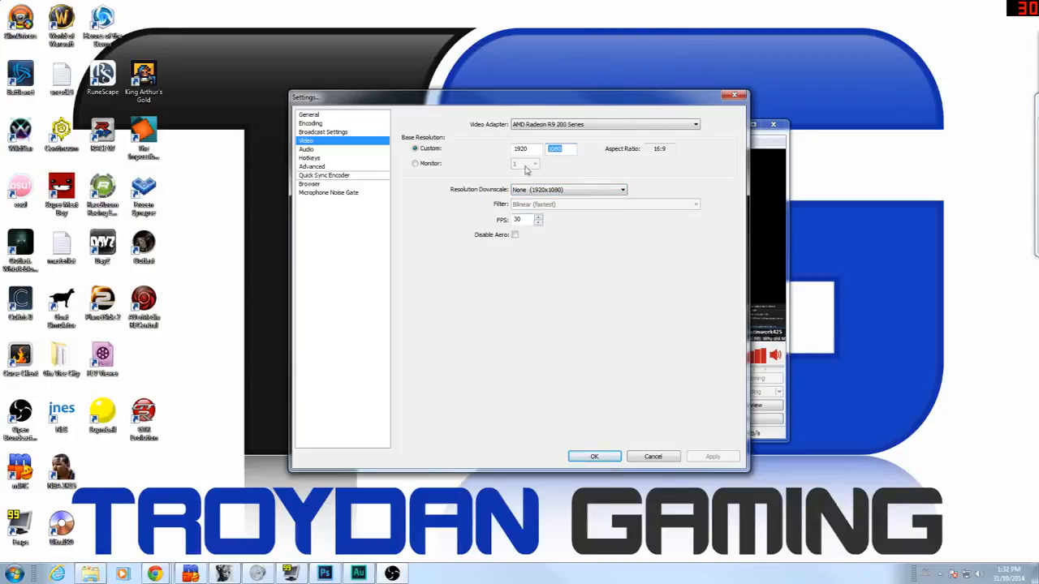
pyautogui.hotkey('shift', 'Tab')
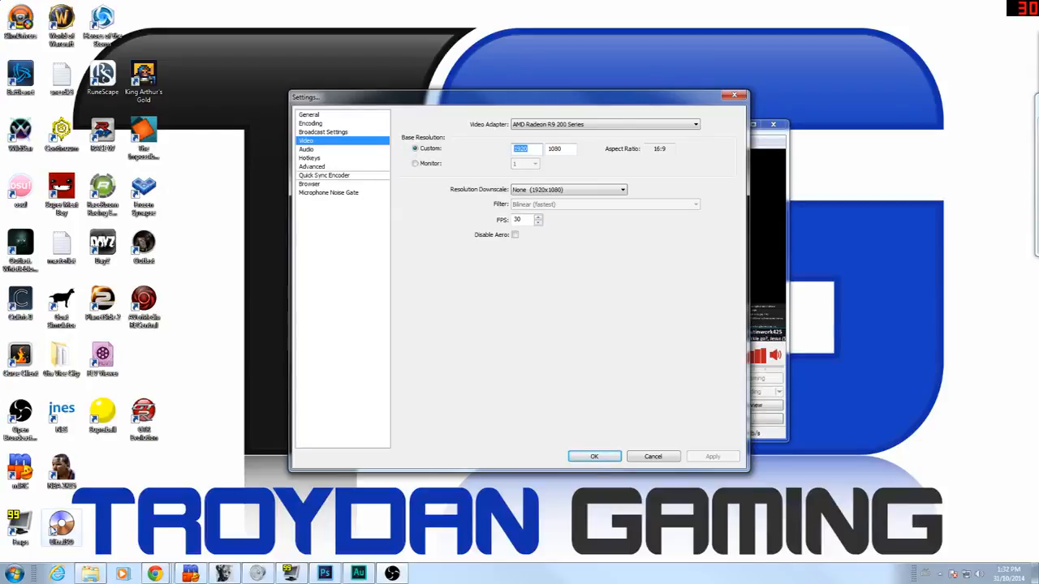
pyautogui.write('1280')
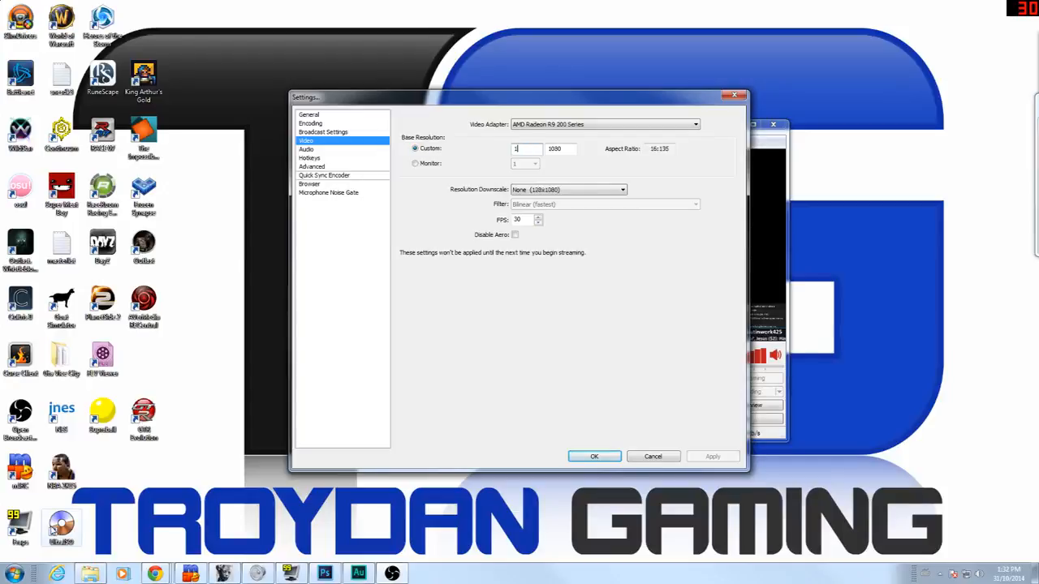
pyautogui.press('BackSpace')
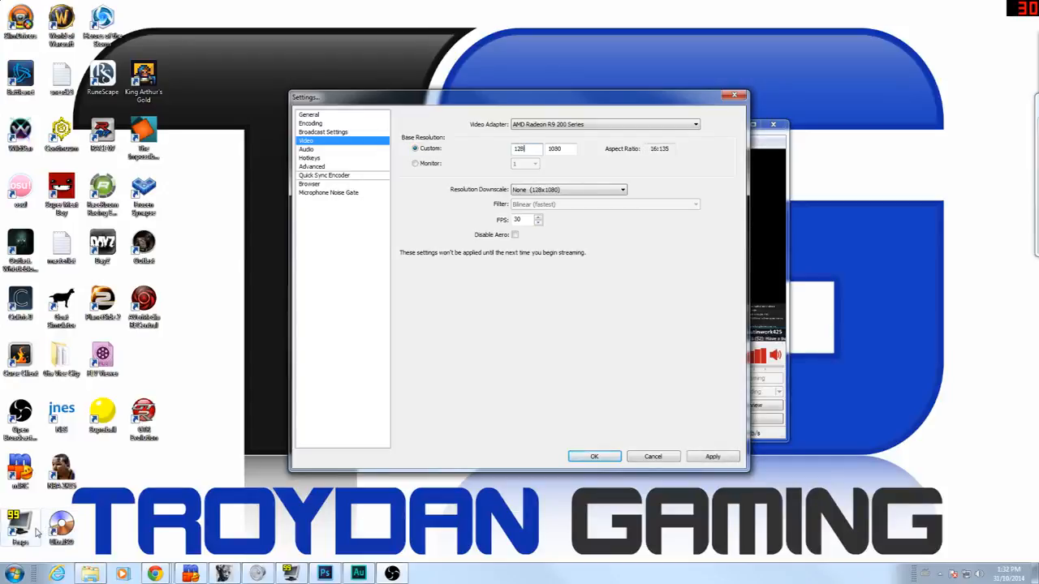
pyautogui.write('0')
pyautogui.press('Tab')
pyautogui.write('720')
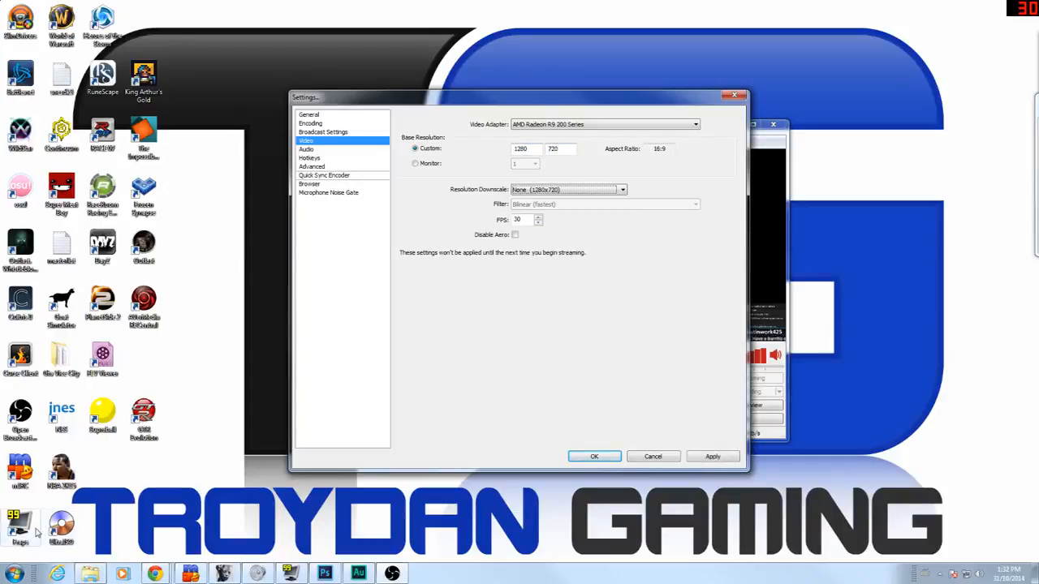
pyautogui.press('Tab')
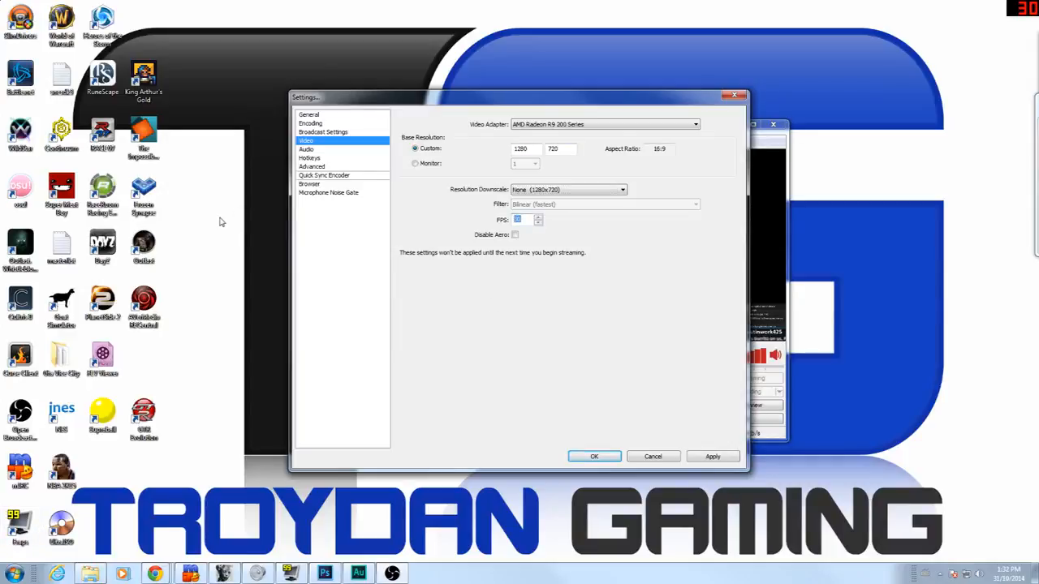
pyautogui.write('60')
# Step: Revert the resolution to 1920x1080 at 30 FPS and apply it
pyautogui.moveTo(391, 126); pyautogui.dragTo(281, 120)
pyautogui.write('1920')
pyautogui.press('Tab')
pyautogui.write('1080')
pyautogui.press('Tab')
pyautogui.press('Tab')
pyautogui.write('30')
pyautogui.click(726, 457)
pyautogui.click(349, 150)
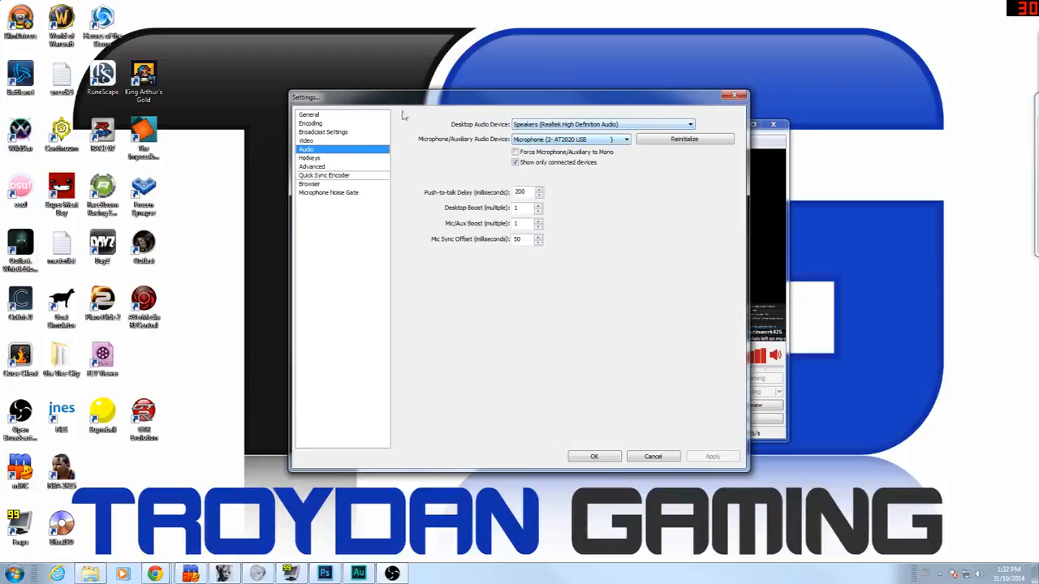
# Step: Go to the Advanced settings page and check the Process Priority options without changing them
pyautogui.click(353, 159)
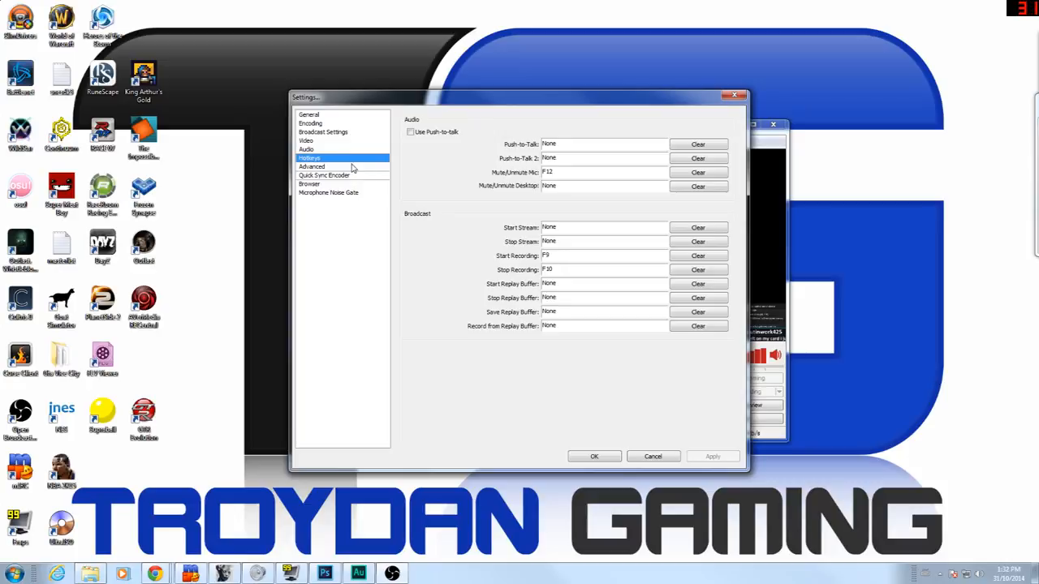
pyautogui.click(357, 167)
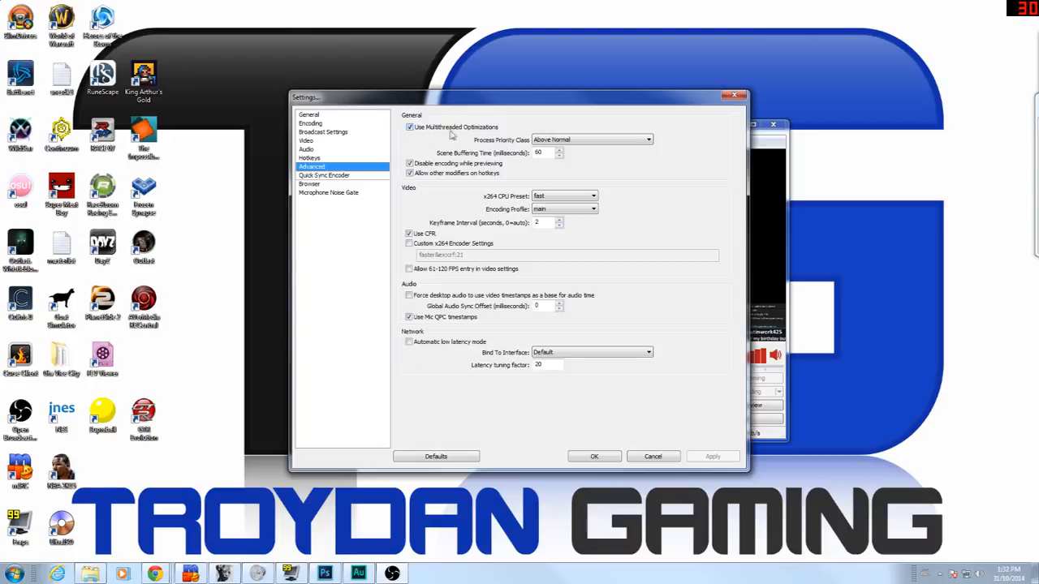
pyautogui.click(591, 141)
pyautogui.click(592, 141)
pyautogui.click(593, 141)
pyautogui.click(596, 141)
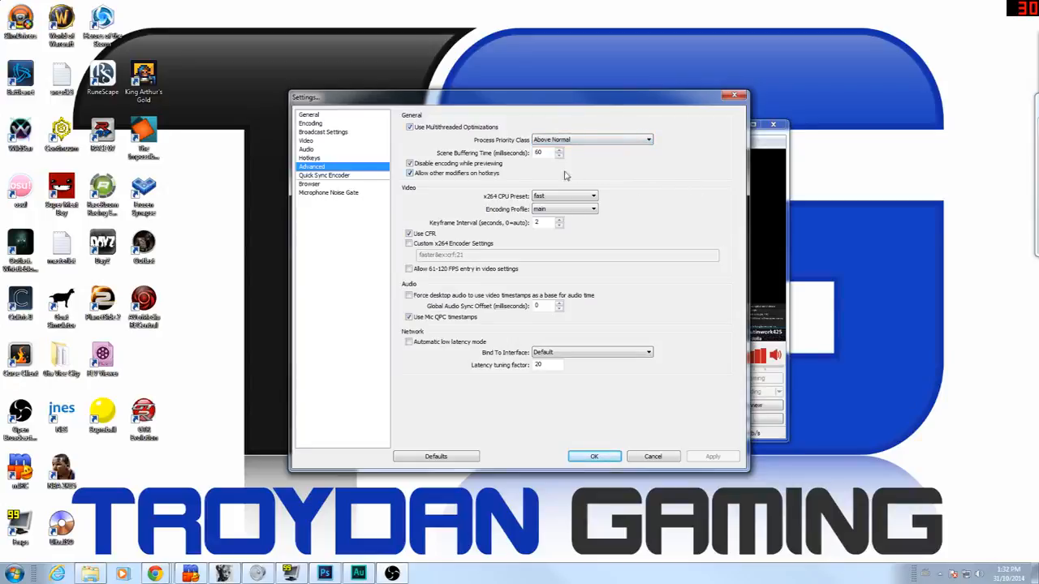
# Step: Review the x264 CPU Preset (fast) and Encoding Profile (main) lists, leaving both unchanged
pyautogui.click(559, 196)
pyautogui.click(647, 166)
pyautogui.click(568, 196)
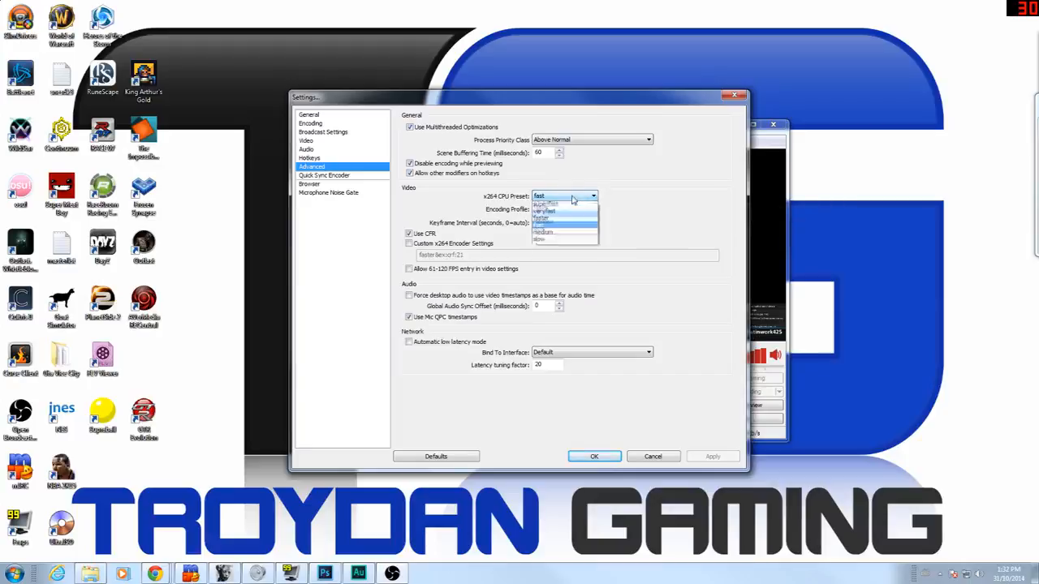
pyautogui.click(675, 177)
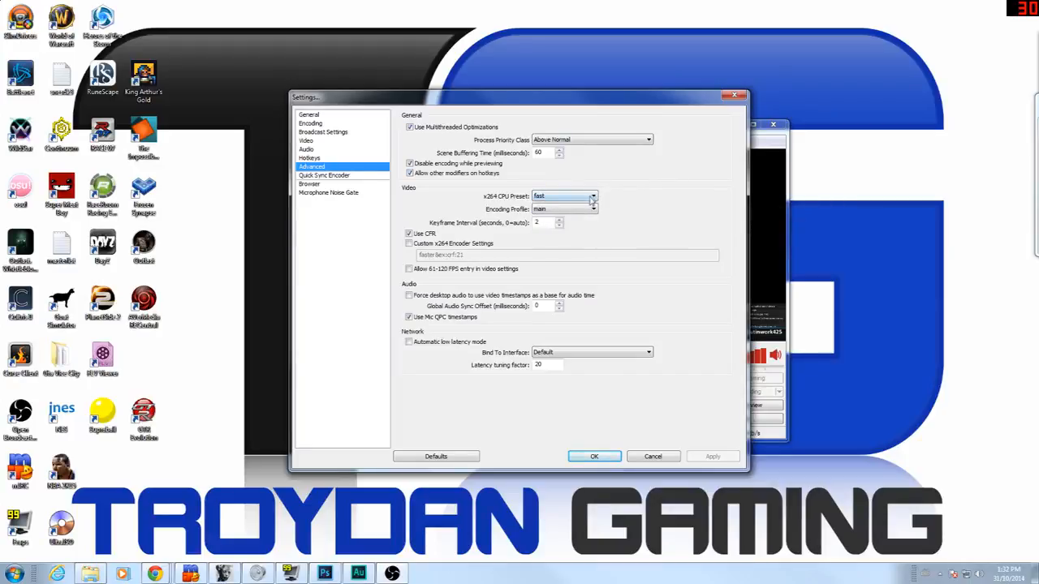
pyautogui.click(587, 209)
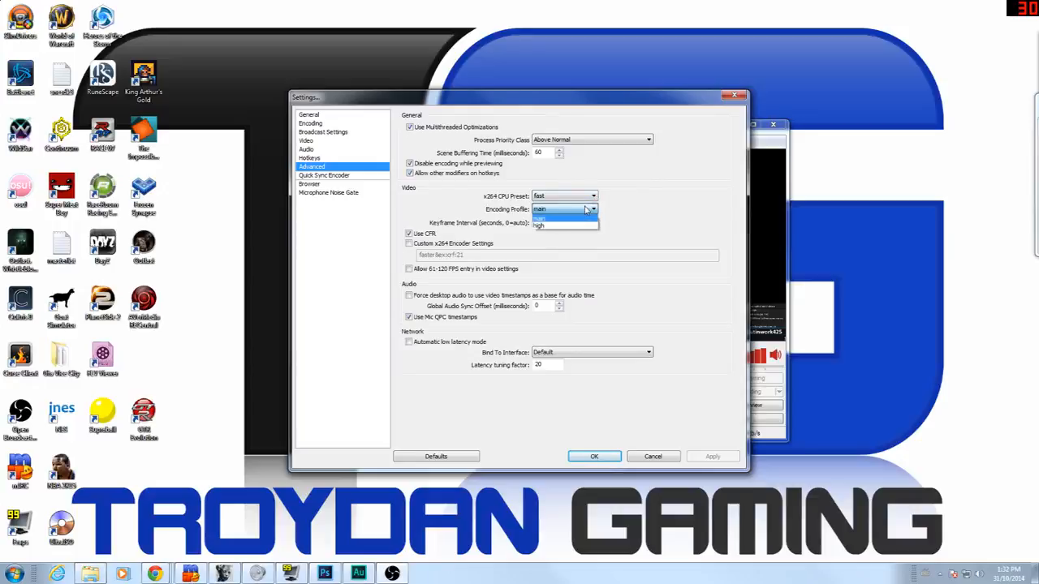
pyautogui.click(640, 213)
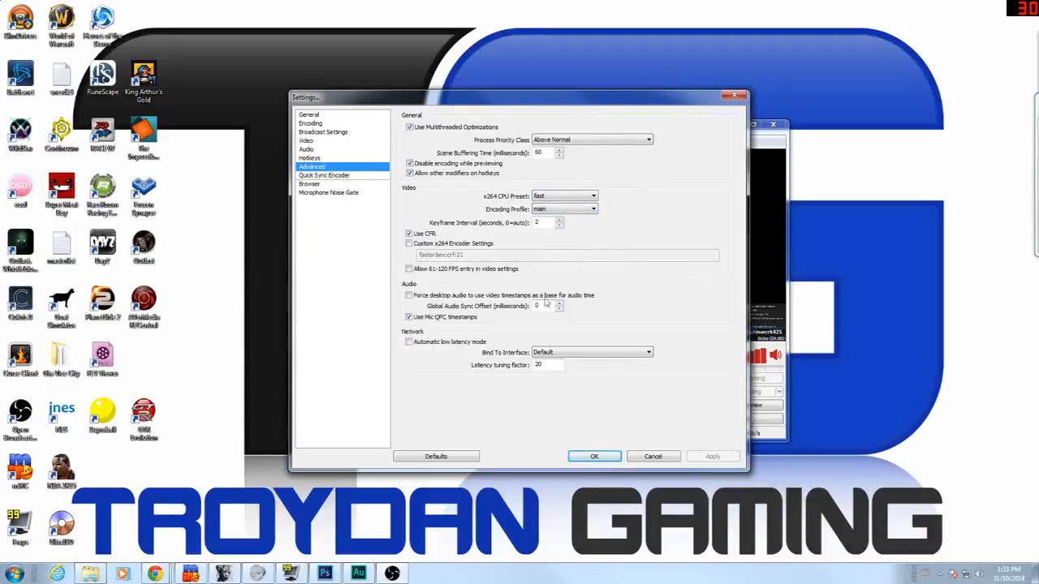
pyautogui.click(550, 197)
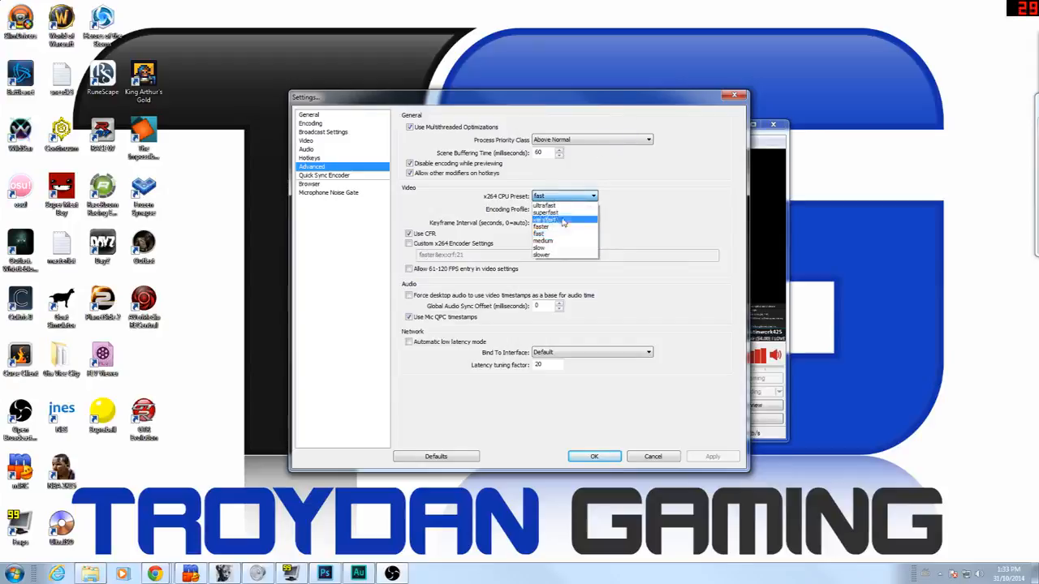
# Step: Accept the x264 preset change warning, then browse the presets, leaving fast and main profile
pyautogui.click(580, 227)
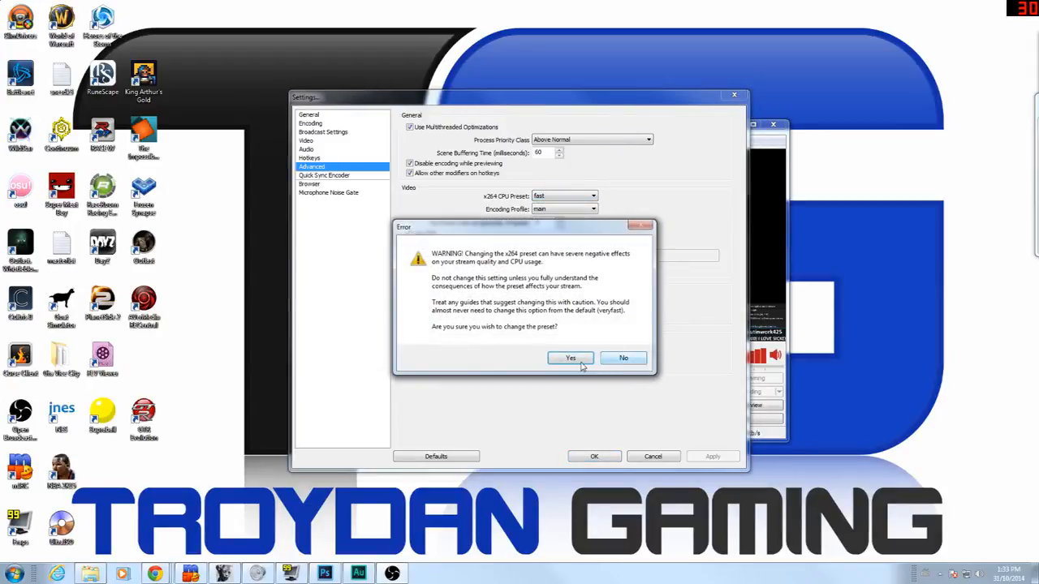
pyautogui.click(579, 364)
pyautogui.click(571, 211)
pyautogui.click(573, 211)
pyautogui.click(575, 197)
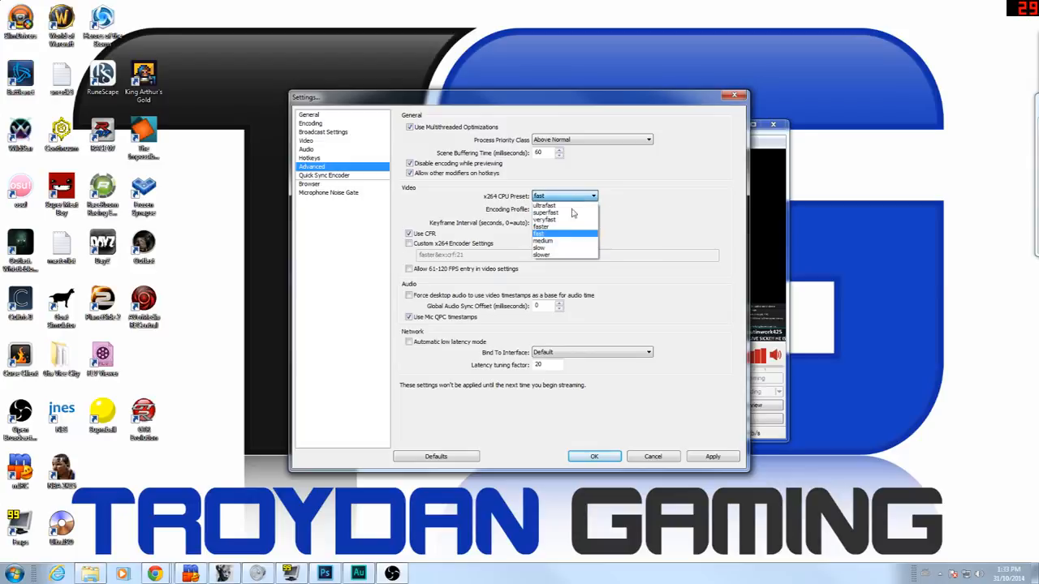
pyautogui.click(648, 190)
pyautogui.click(565, 198)
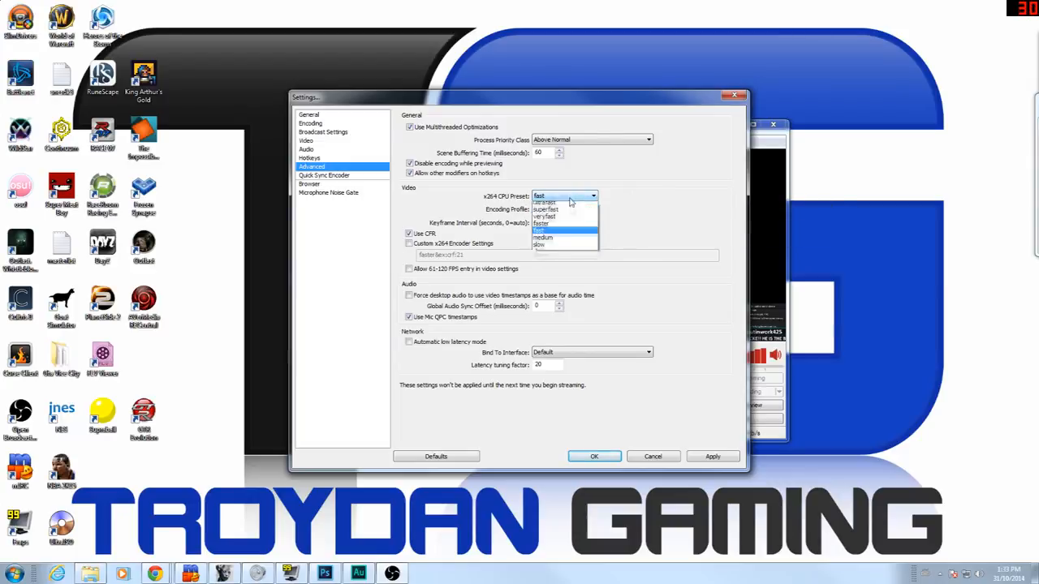
pyautogui.click(647, 197)
pyautogui.click(576, 196)
pyautogui.click(641, 185)
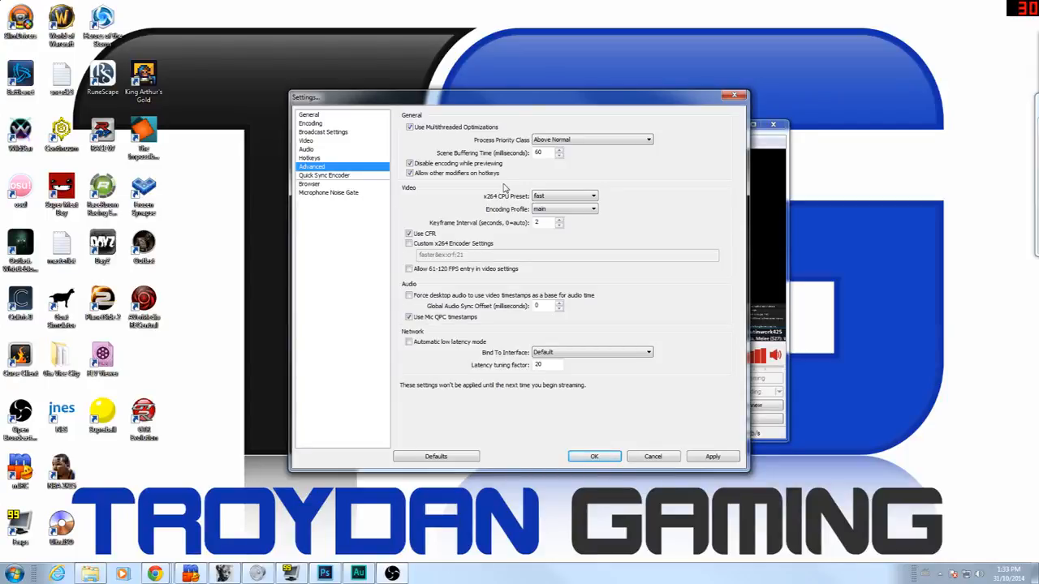
# Step: Set the x264 preset to medium and the encoding profile to high
pyautogui.click(566, 197)
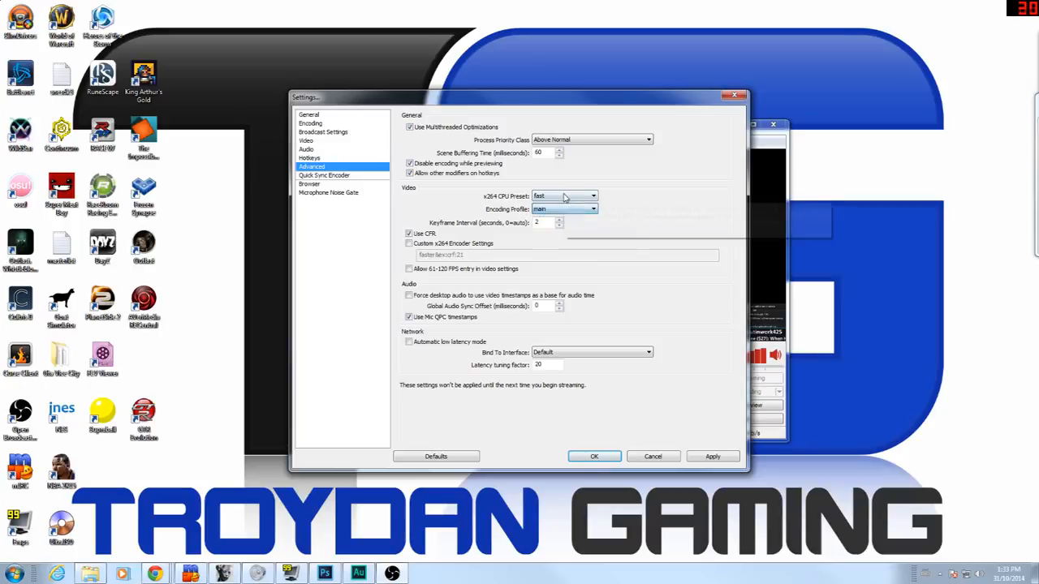
pyautogui.click(567, 240)
pyautogui.click(587, 211)
pyautogui.click(585, 228)
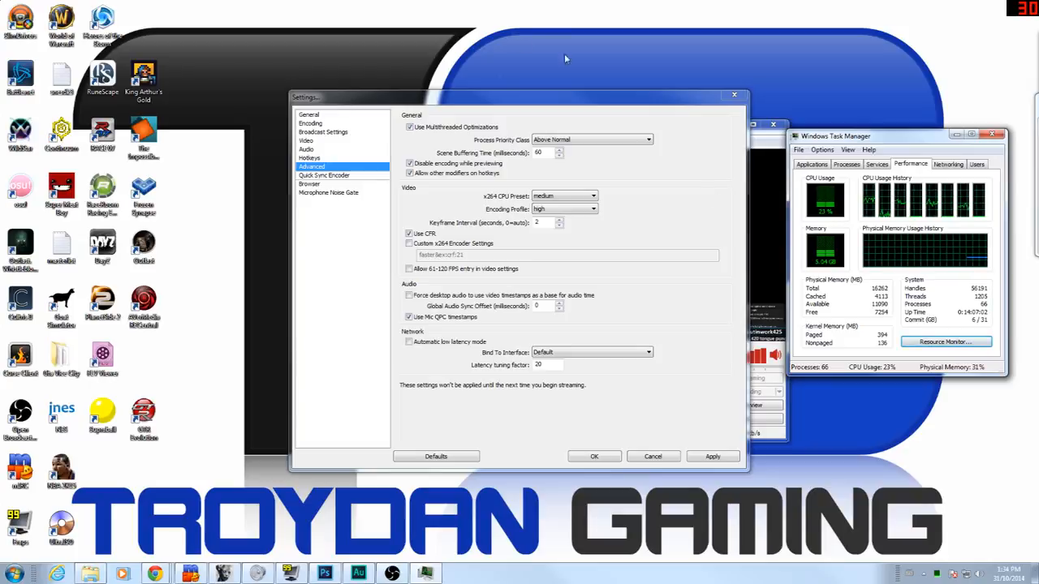
# Step: Switch to the fast x264 preset with main profile and apply it
pyautogui.click(565, 196)
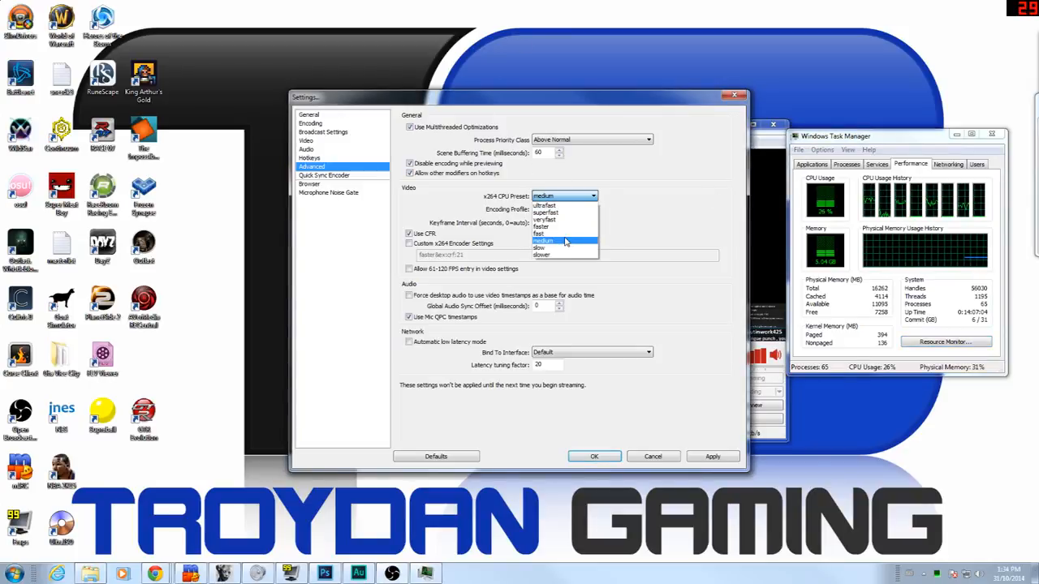
pyautogui.click(559, 235)
pyautogui.click(581, 210)
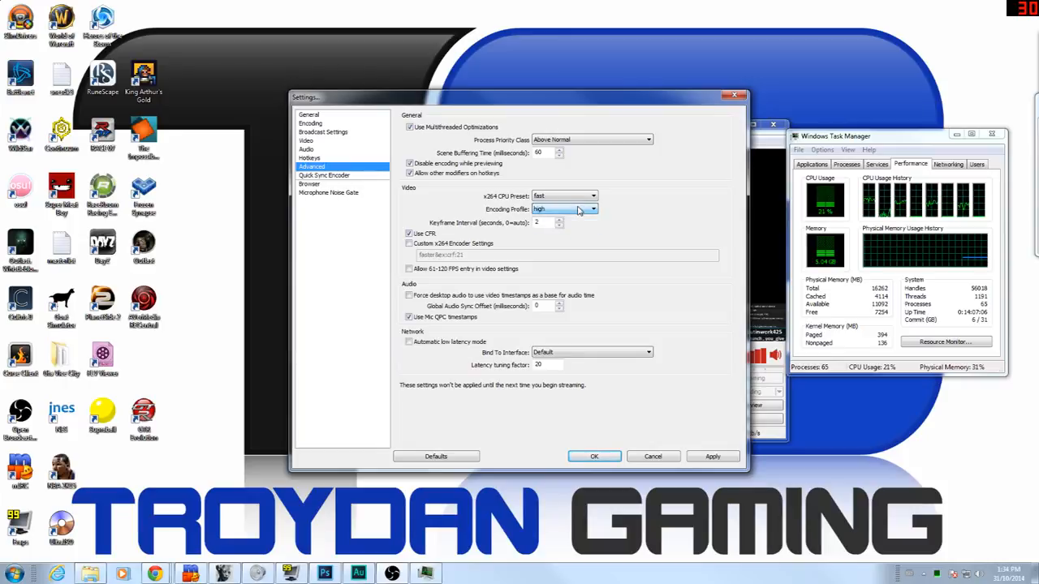
pyautogui.click(568, 219)
pyautogui.click(712, 456)
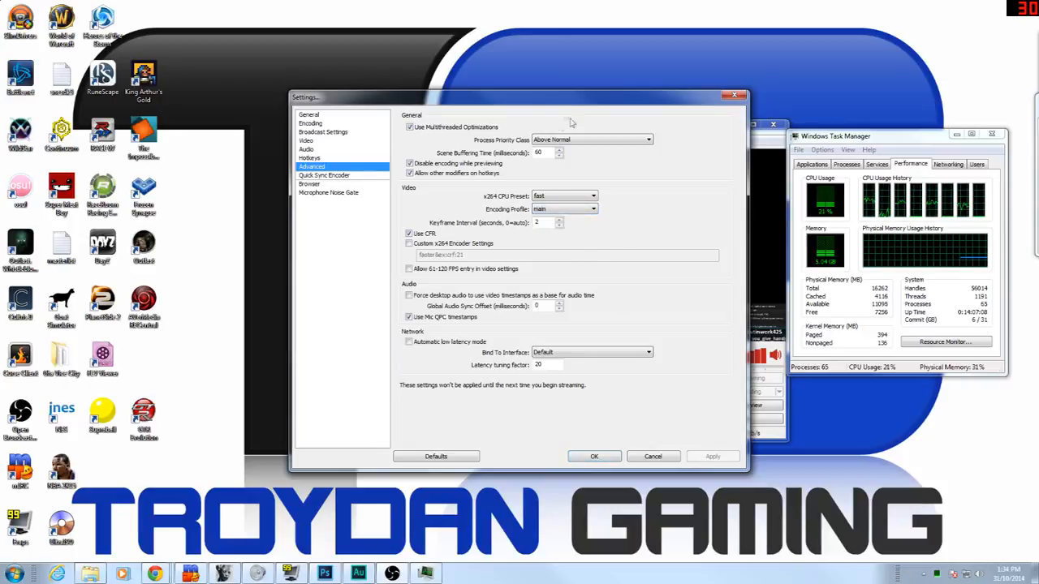
# Step: Try the ultrafast x264 preset instead of fast
pyautogui.click(566, 197)
pyautogui.click(662, 176)
pyautogui.click(575, 197)
pyautogui.click(574, 237)
pyautogui.click(572, 196)
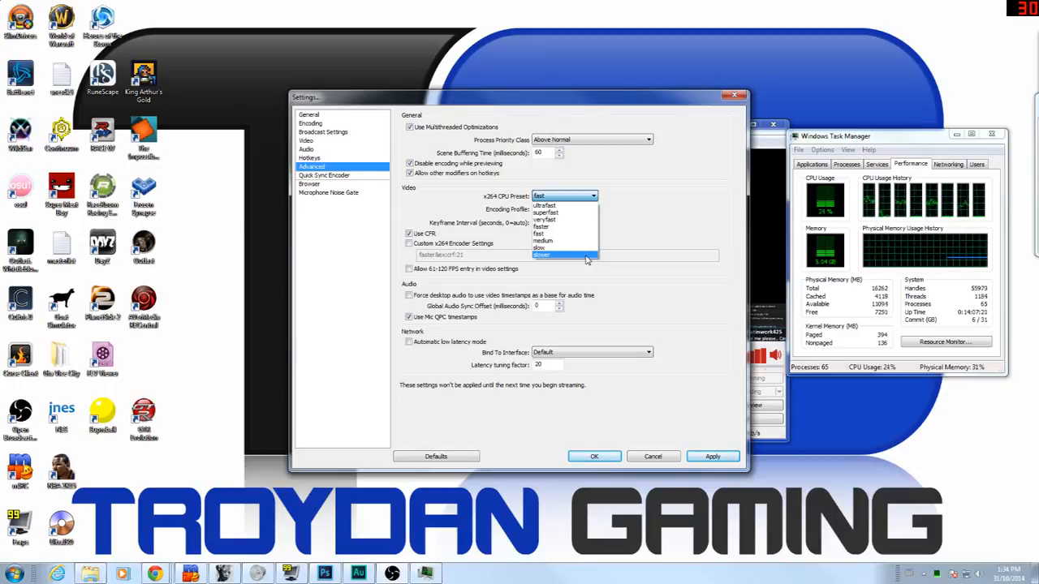
pyautogui.click(572, 205)
pyautogui.click(582, 197)
pyautogui.click(582, 198)
pyautogui.click(584, 198)
pyautogui.click(584, 199)
# Step: Keep the main profile, return the x264 preset to fast, and apply it
pyautogui.click(591, 209)
pyautogui.click(591, 210)
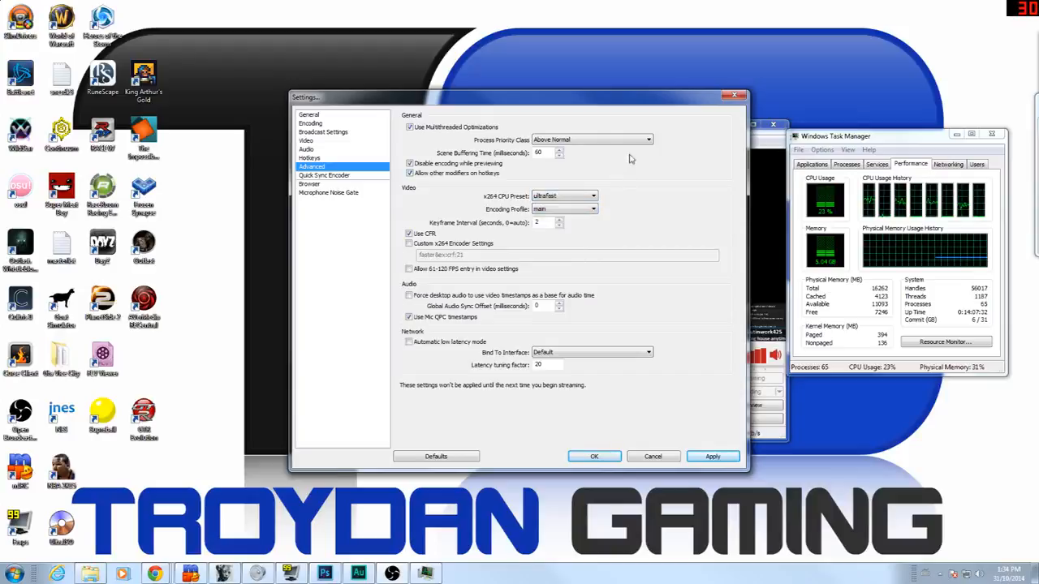
pyautogui.click(562, 196)
pyautogui.click(560, 229)
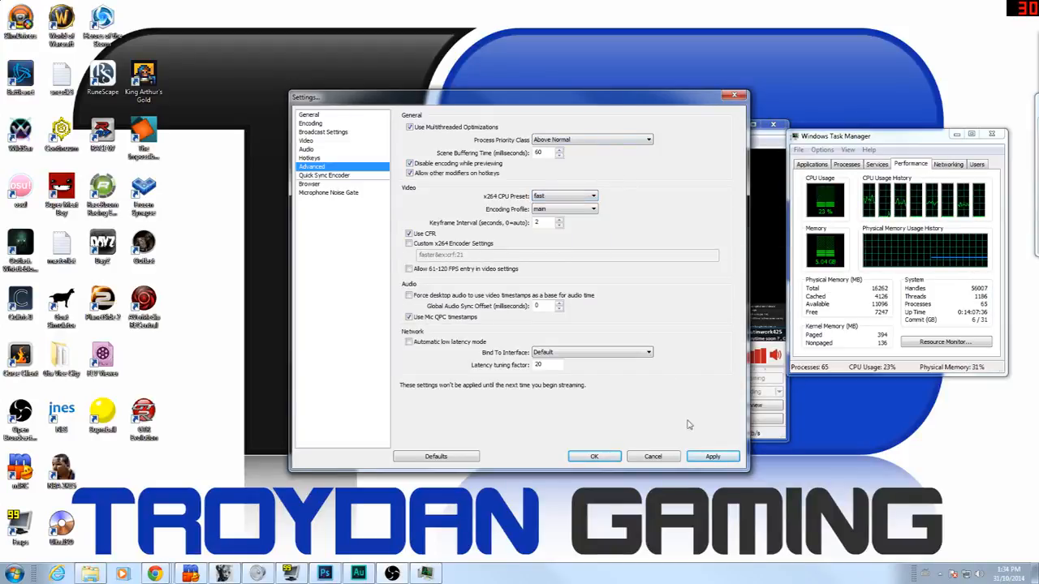
pyautogui.click(712, 457)
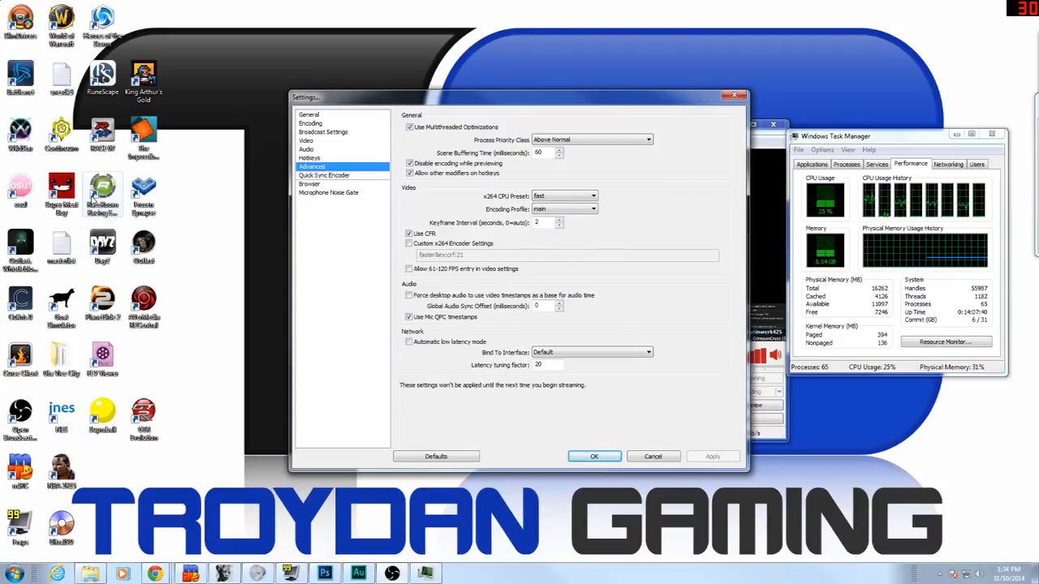
pyautogui.click(339, 176)
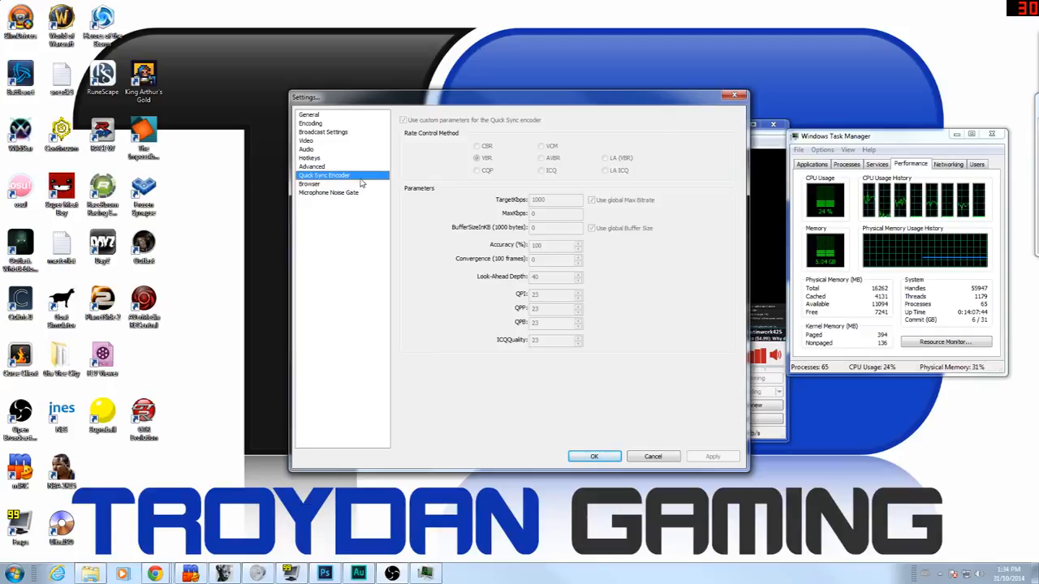
# Step: Browse the Settings categories, ending on Video showing 1920x1080 at 30 FPS
pyautogui.click(361, 184)
pyautogui.click(363, 194)
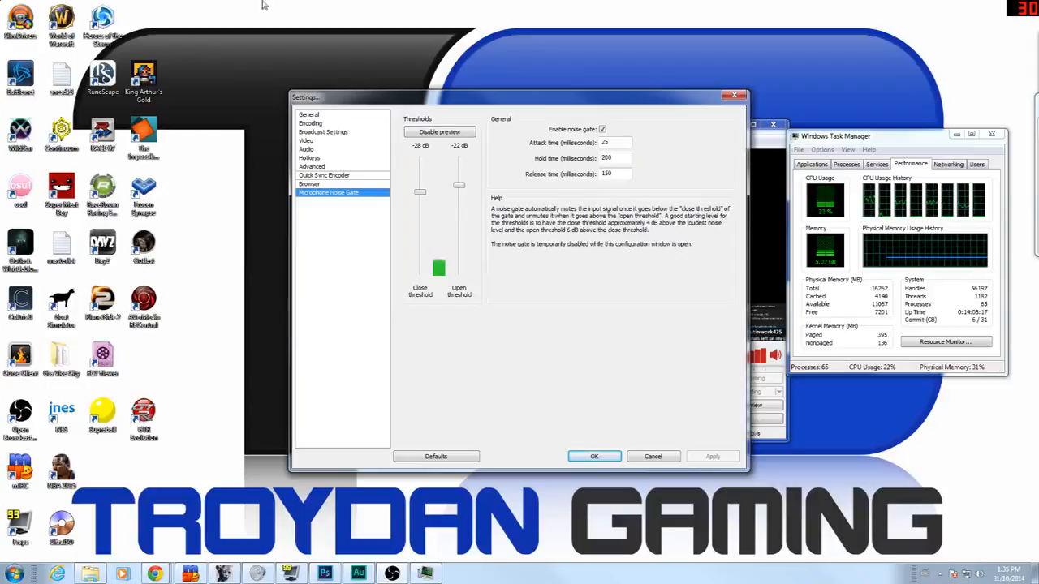
pyautogui.click(353, 115)
pyautogui.click(357, 124)
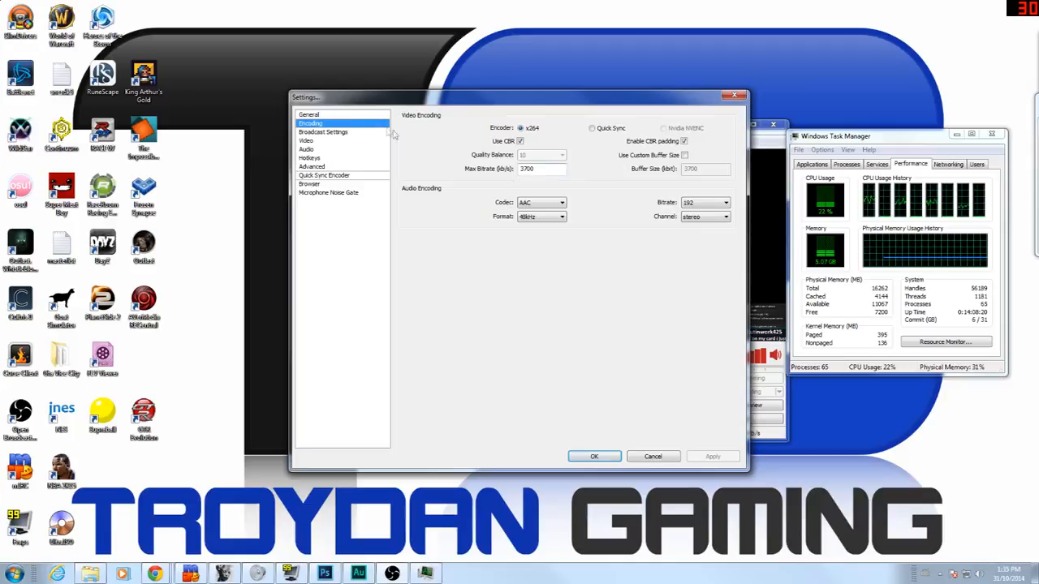
pyautogui.click(353, 131)
pyautogui.click(350, 116)
pyautogui.click(353, 131)
pyautogui.click(357, 123)
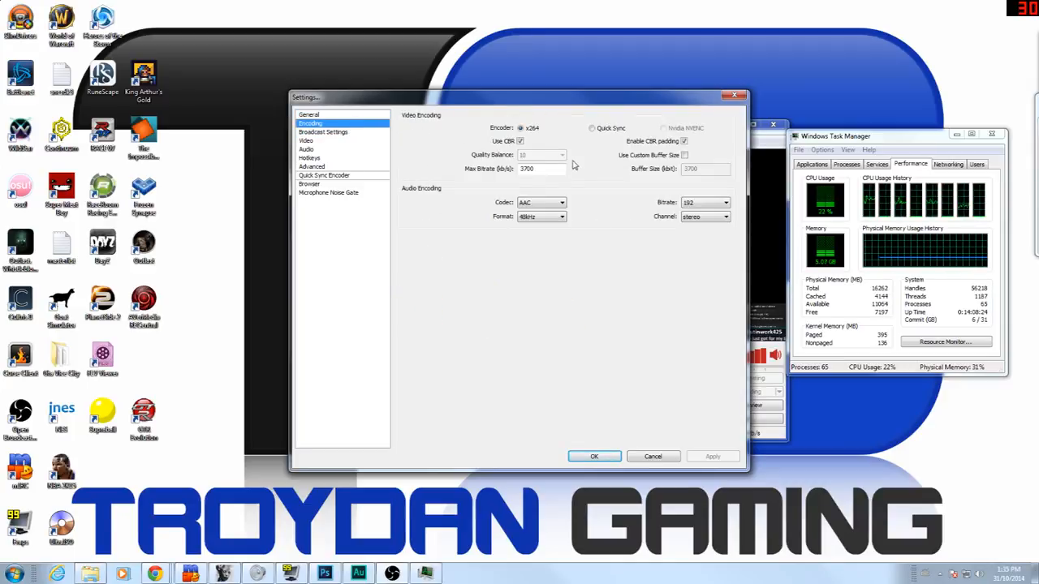
pyautogui.click(336, 132)
pyautogui.click(354, 149)
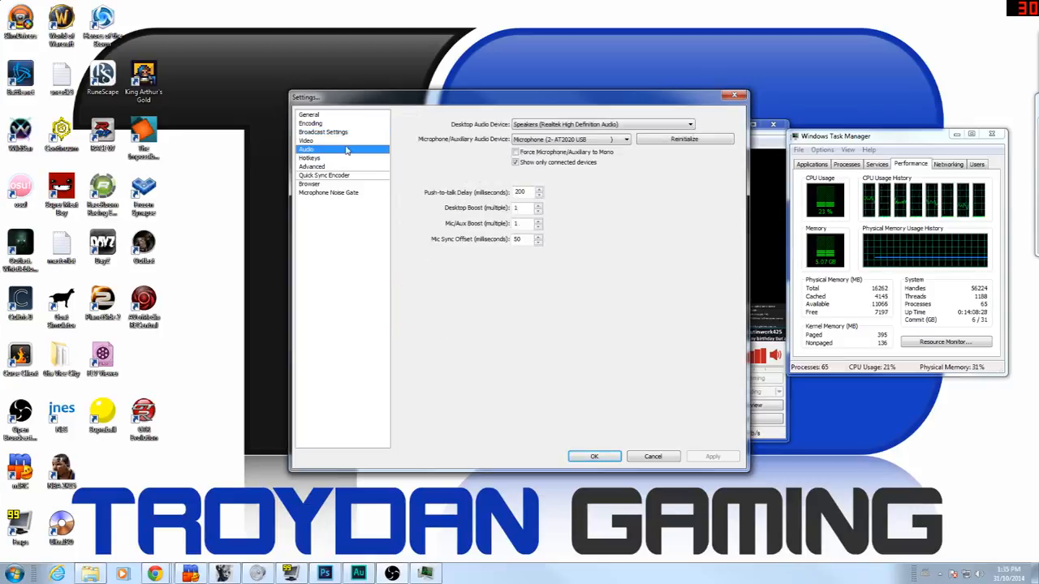
pyautogui.click(323, 141)
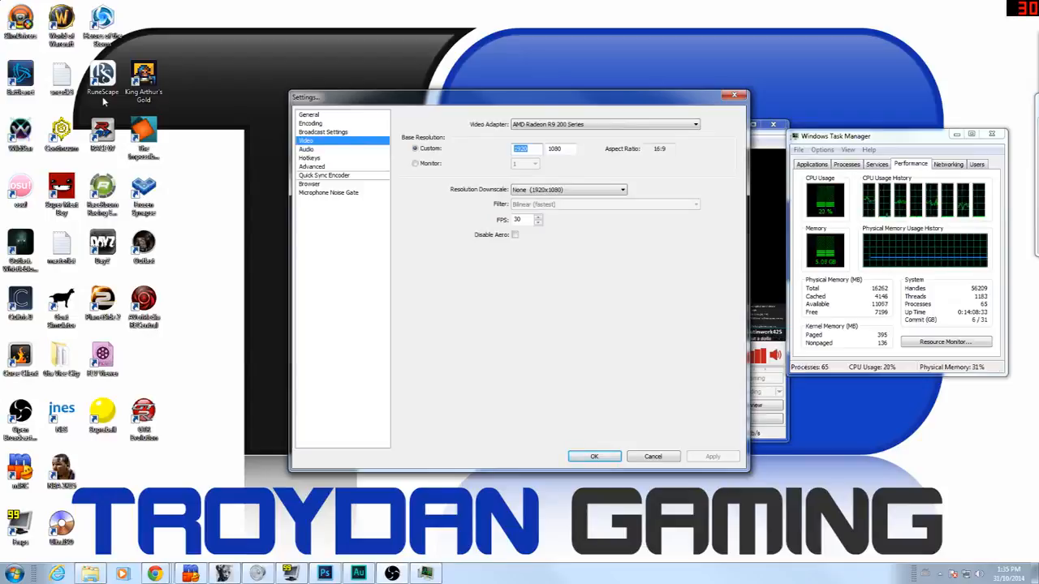
# Step: Enter a custom 1280 x 720 base resolution with FPS set to 60
pyautogui.write('1280')
pyautogui.press('Tab')
pyautogui.write('720')
pyautogui.press('Tab')
pyautogui.write('60')
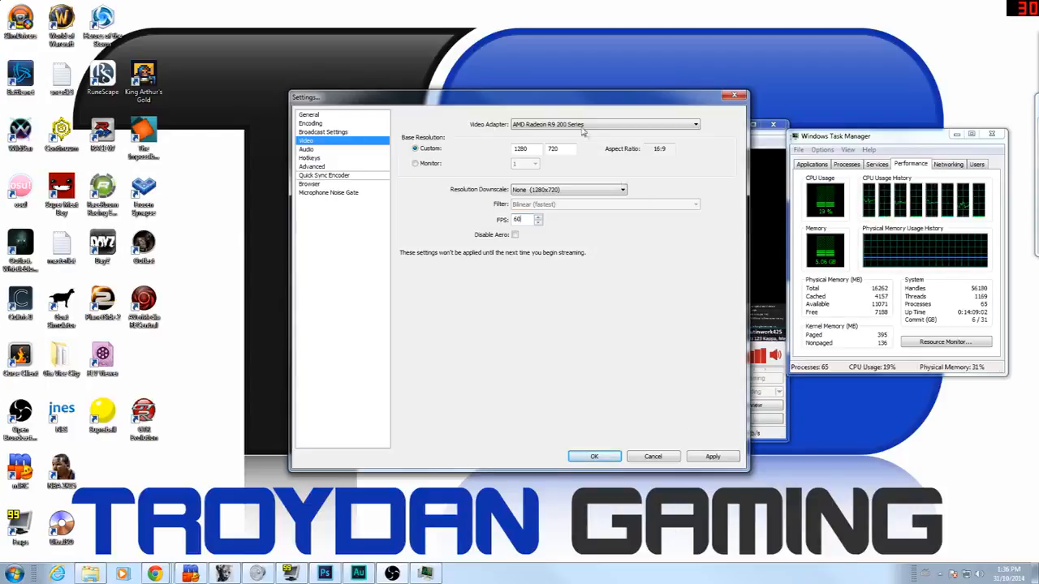
# Step: Apply the 720p60 video settings, set x264 to medium preset with high profile, apply, and close Settings
pyautogui.click(710, 456)
pyautogui.click(311, 165)
pyautogui.click(583, 196)
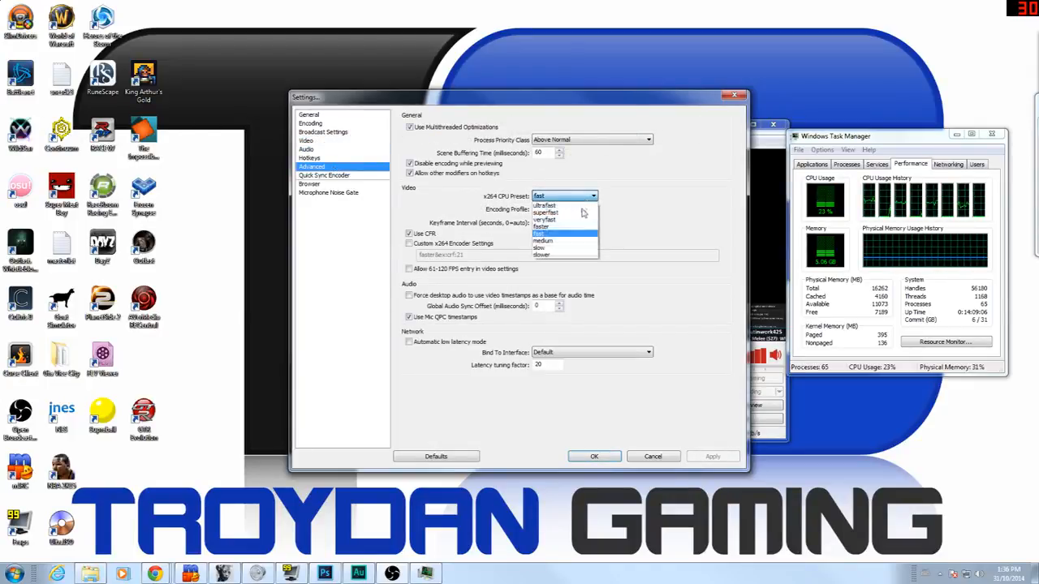
pyautogui.click(568, 240)
pyautogui.click(584, 209)
pyautogui.click(568, 225)
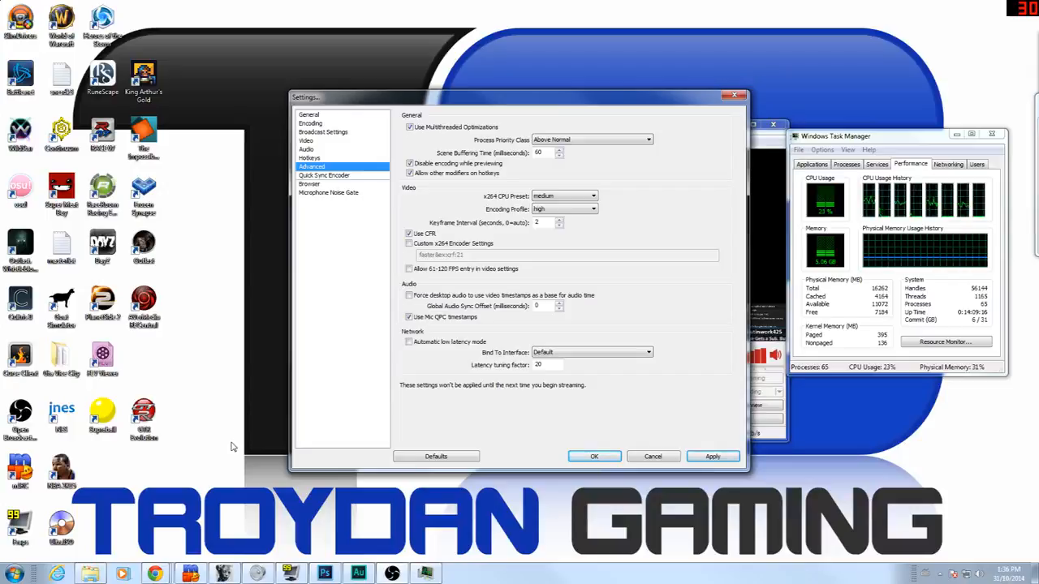
pyautogui.click(711, 456)
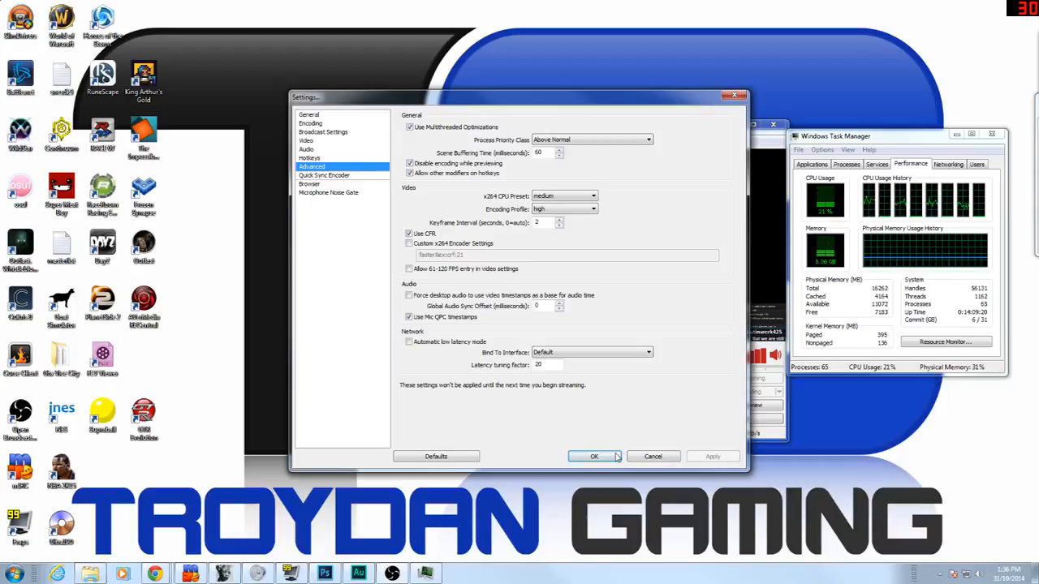
pyautogui.click(617, 456)
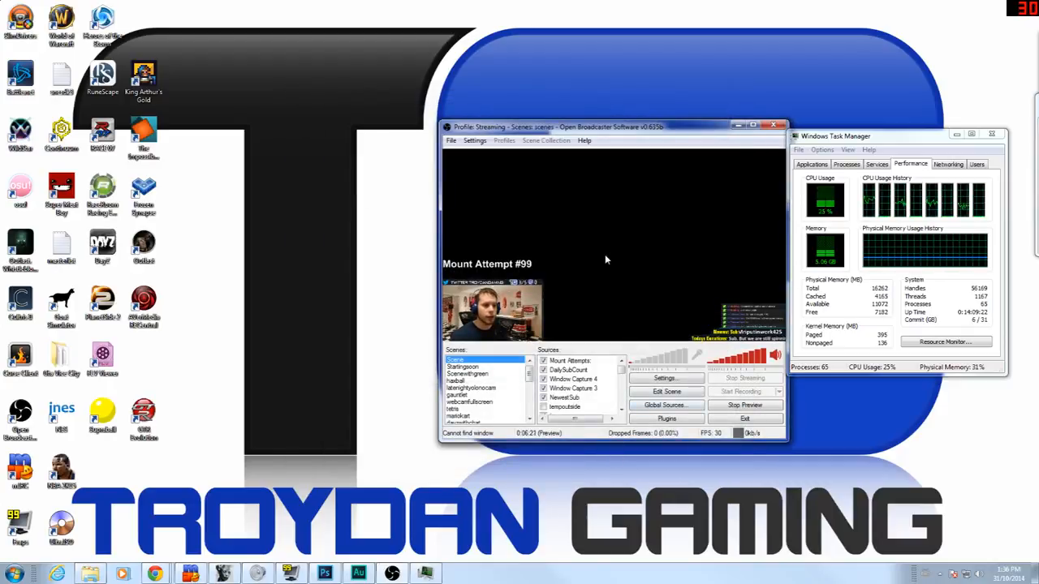
# Step: Restart the preview at 60 FPS, select the nba2k720p scene, and drag the browser window over
pyautogui.click(747, 406)
pyautogui.click(751, 408)
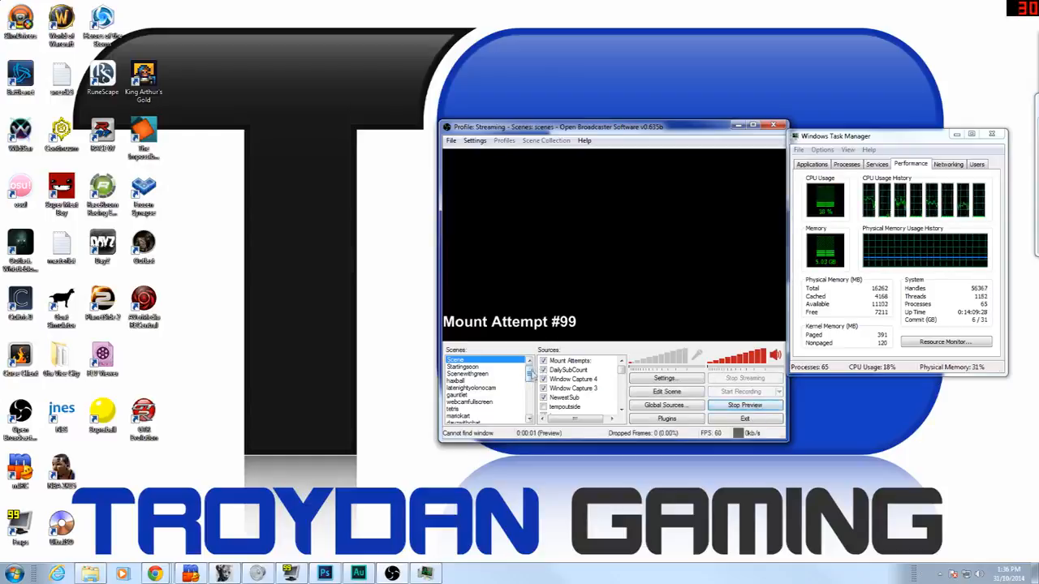
pyautogui.scroll(-2, 529, 375)
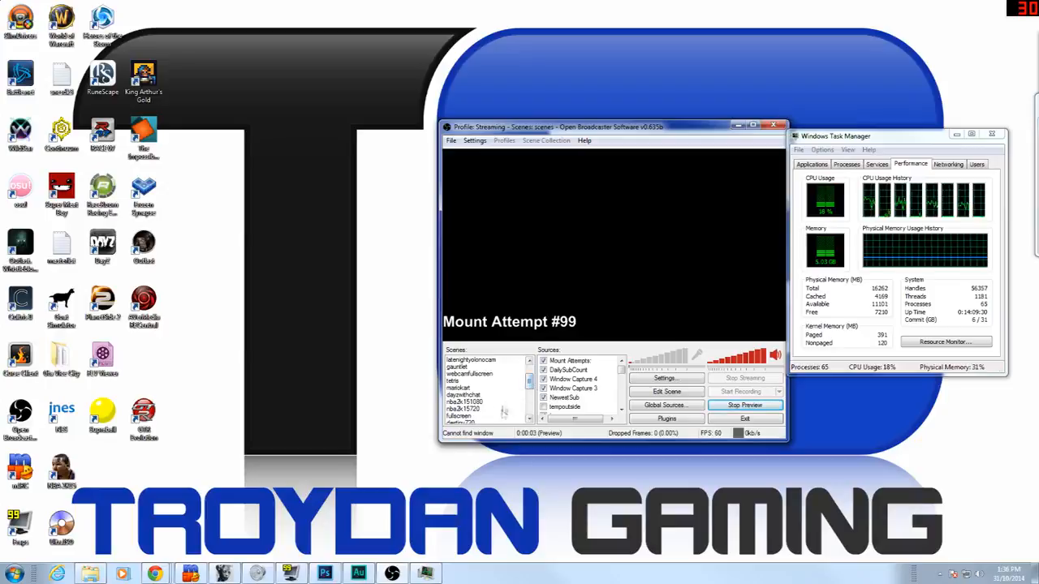
pyautogui.scroll(-1, 531, 389)
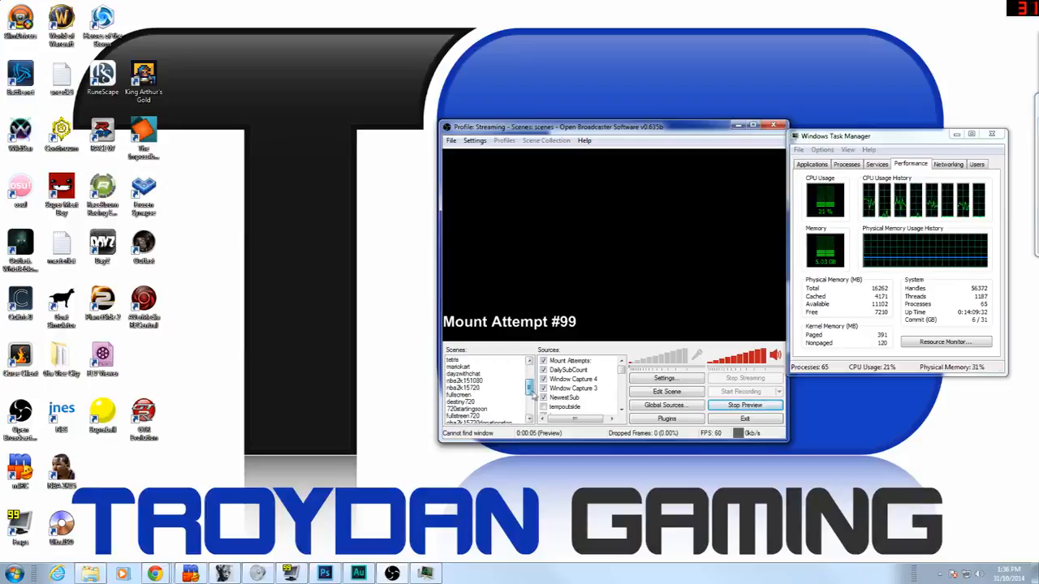
pyautogui.scroll(-1, 531, 389)
pyautogui.scroll(-2, 542, 400)
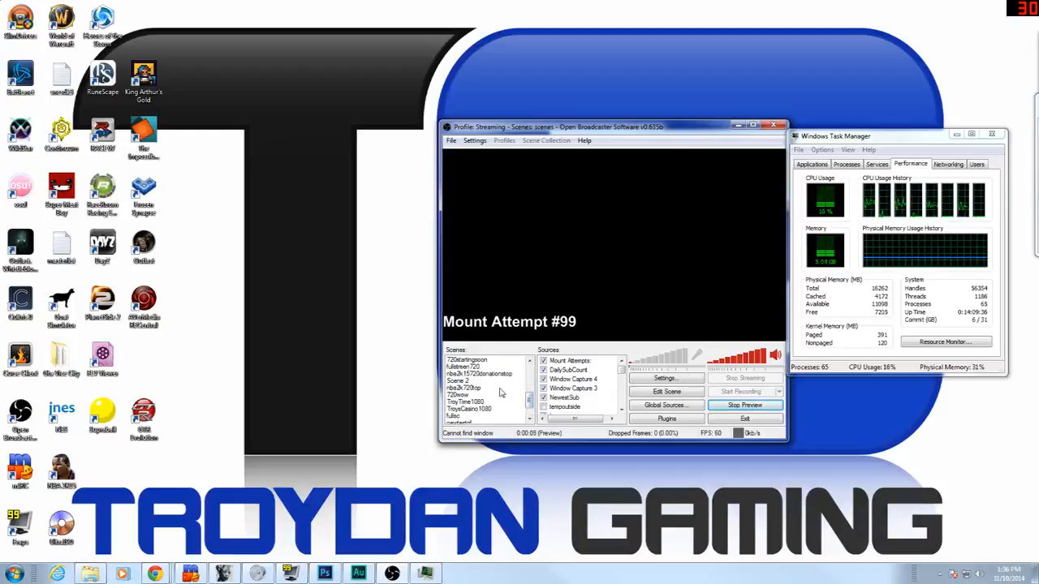
pyautogui.click(502, 387)
pyautogui.click(498, 374)
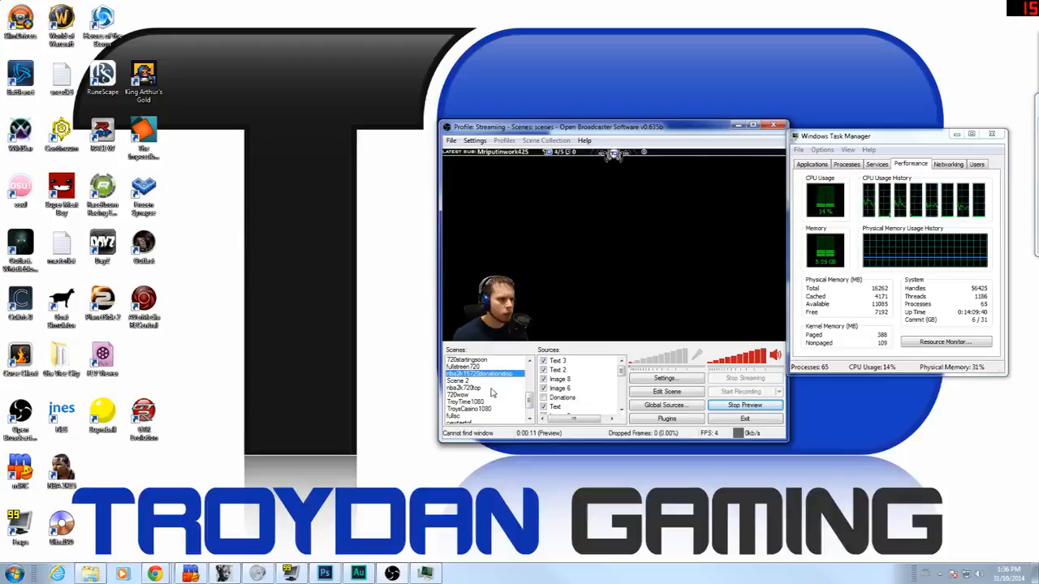
pyautogui.click(491, 389)
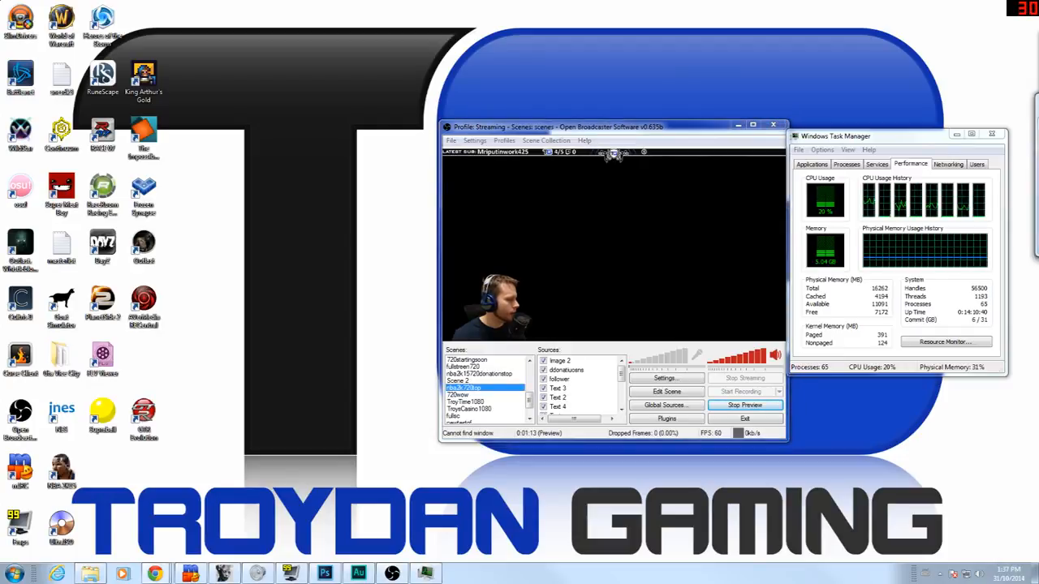
pyautogui.moveTo(306, 11); pyautogui.dragTo(407, 141)
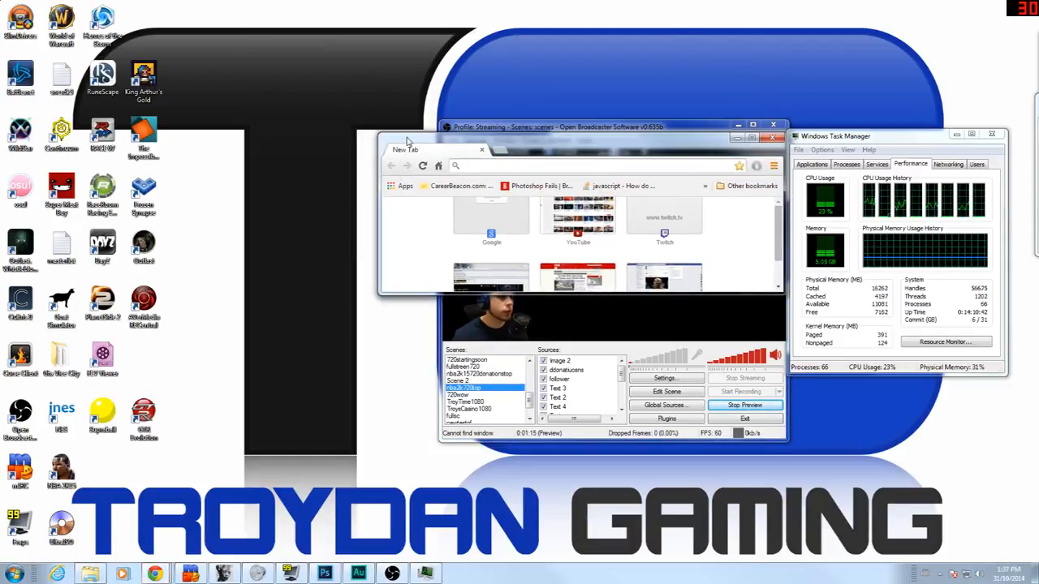
# Step: Run a speedtest.net test (4 ms ping, 50.22 Mbps down, 31.33 Mbps up), then close Chrome
pyautogui.write('speedtest.net')
pyautogui.press('Return')
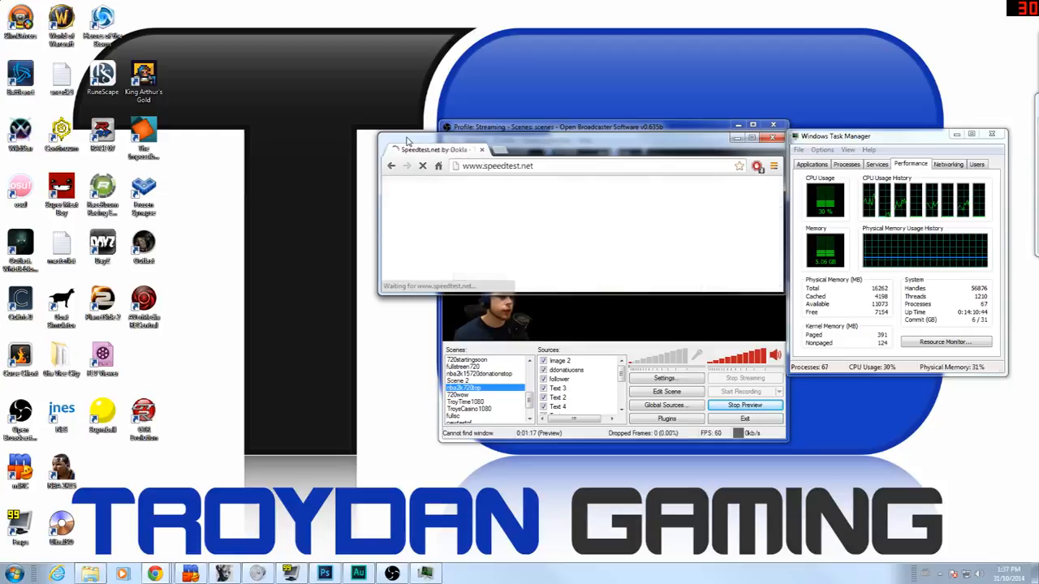
pyautogui.doubleClick(658, 144)
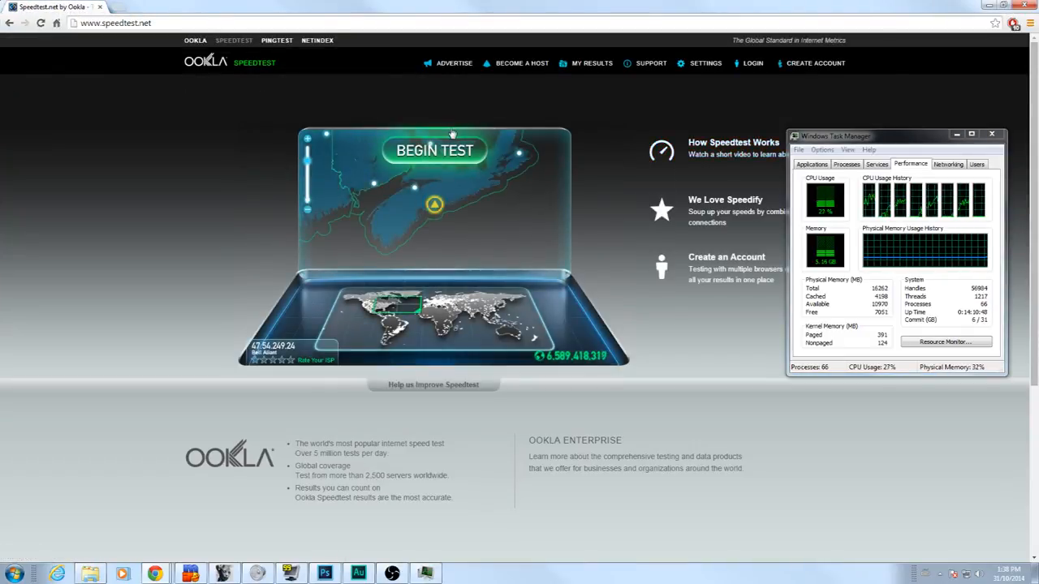
pyautogui.click(434, 150)
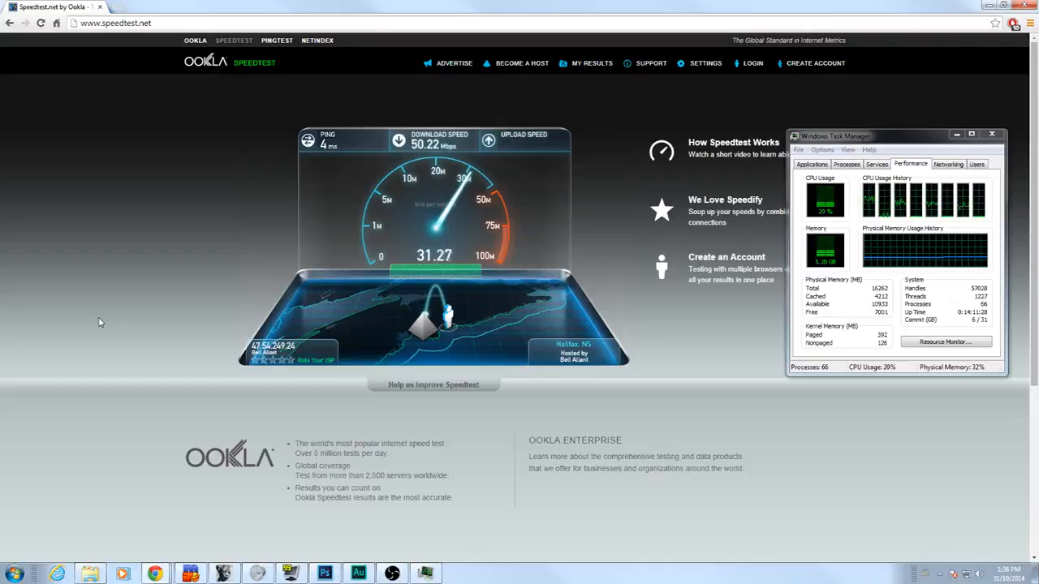
pyautogui.moveTo(650, 8); pyautogui.dragTo(557, 95)
pyautogui.click(751, 93)
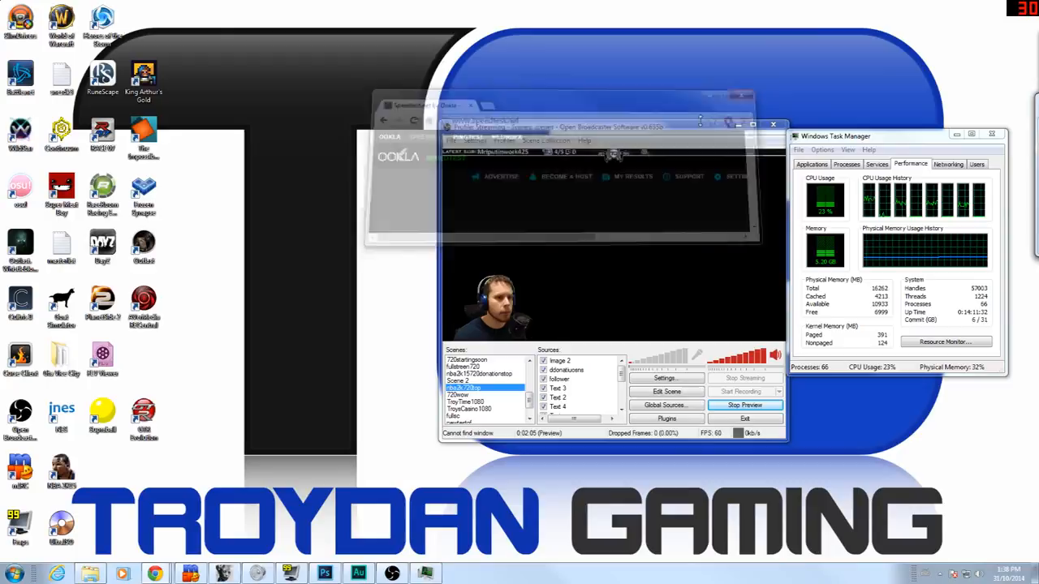